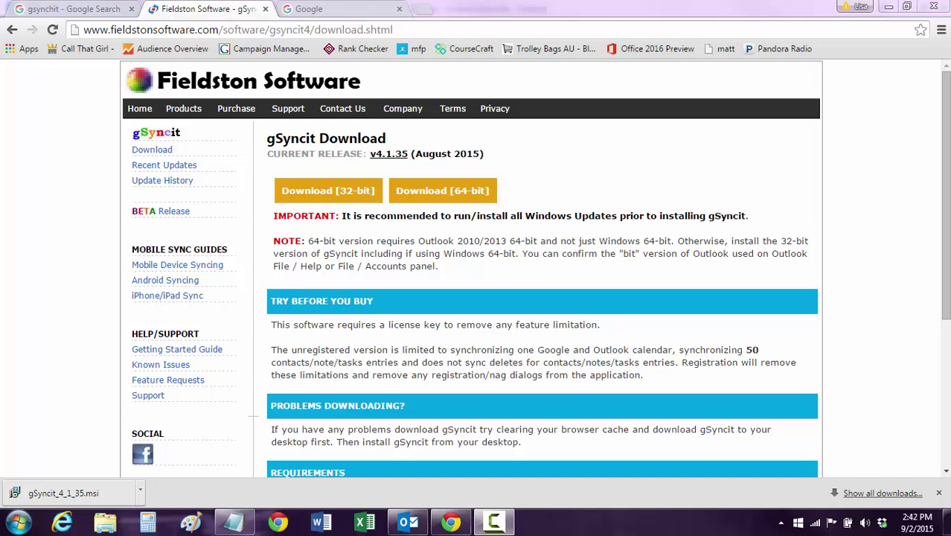
Download the 32-bit gSyncit installer and run gSyncit_4_1_35.msi to open its setup wizard
left_click(90, 12)
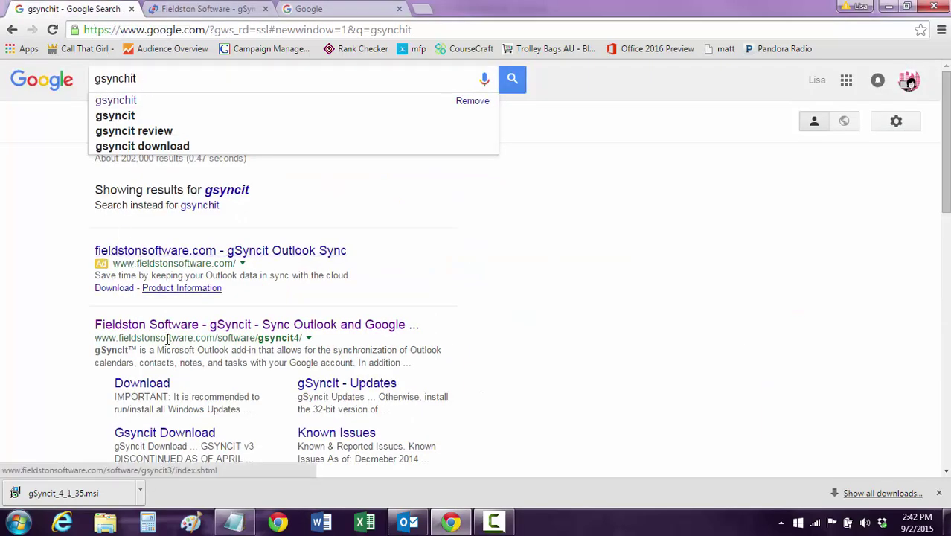
left_click(191, 15)
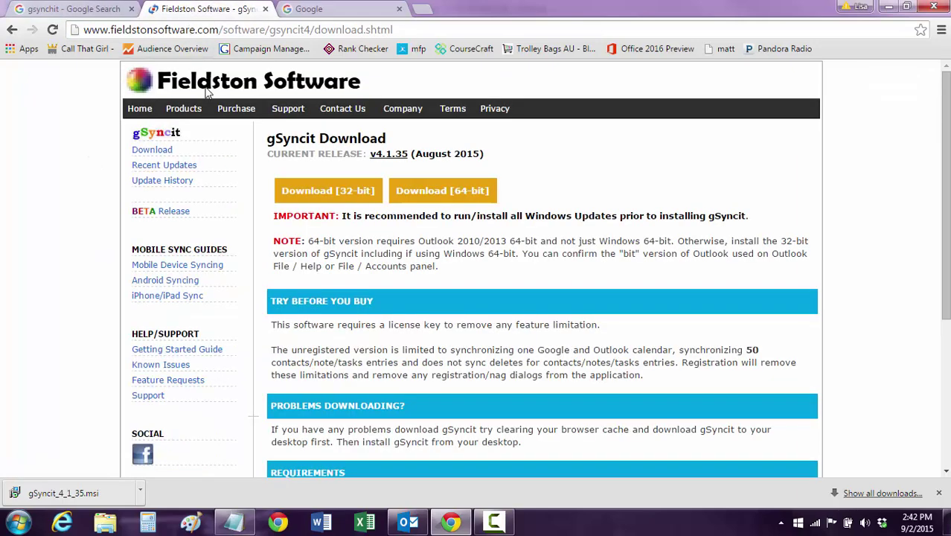
left_click(313, 192)
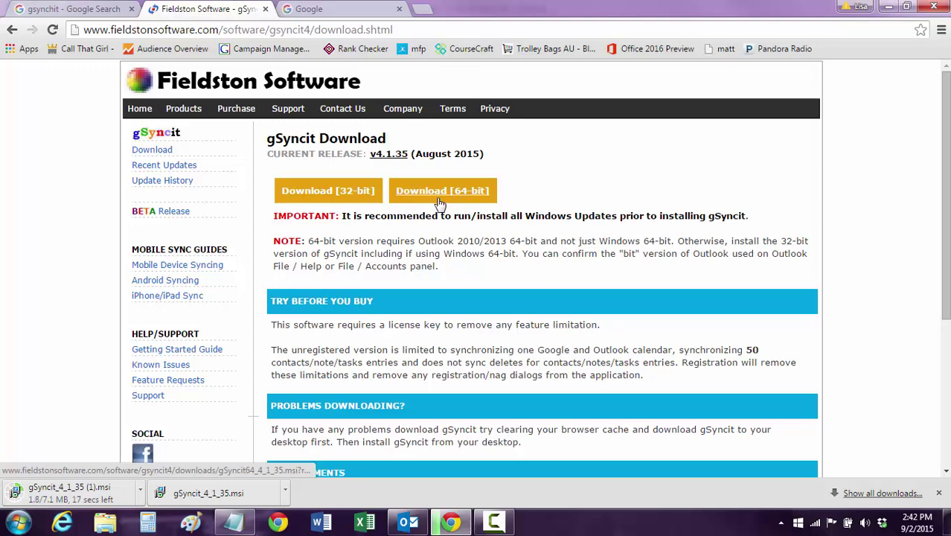
left_click(210, 492)
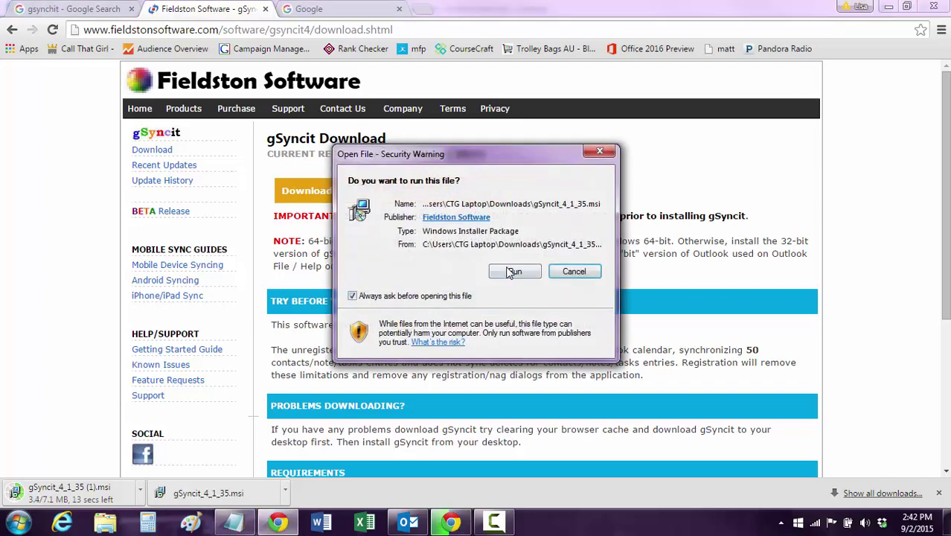
left_click(509, 272)
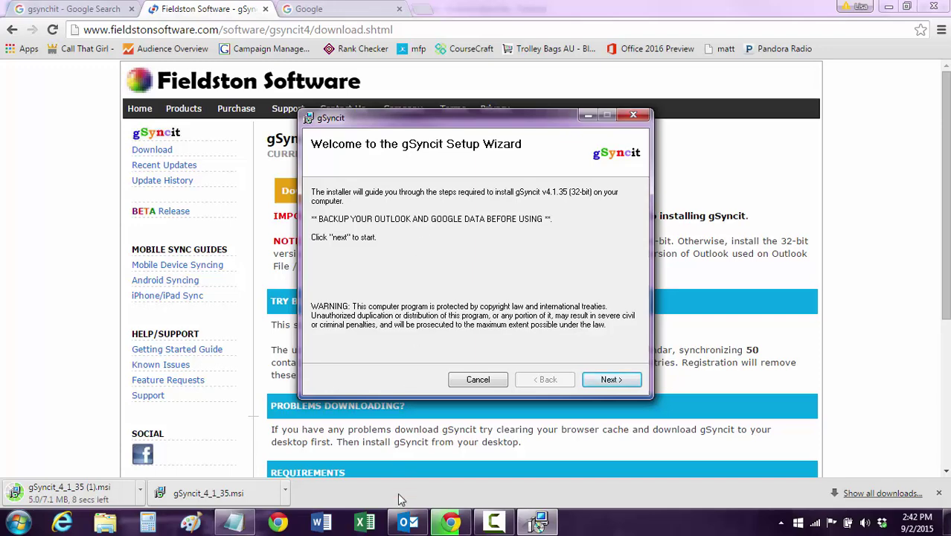
Start an Outlook Import and Export wizard run that exports to a file
left_click(408, 525)
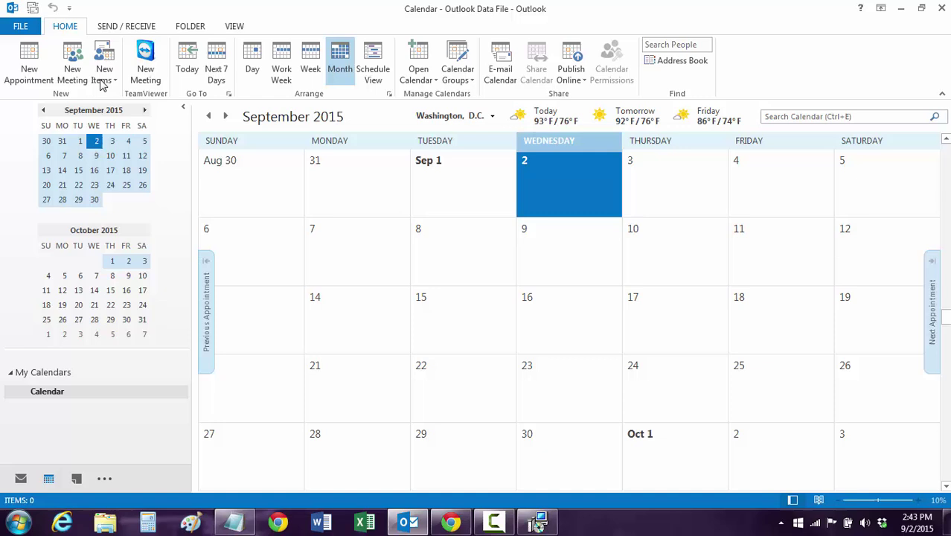
left_click(21, 26)
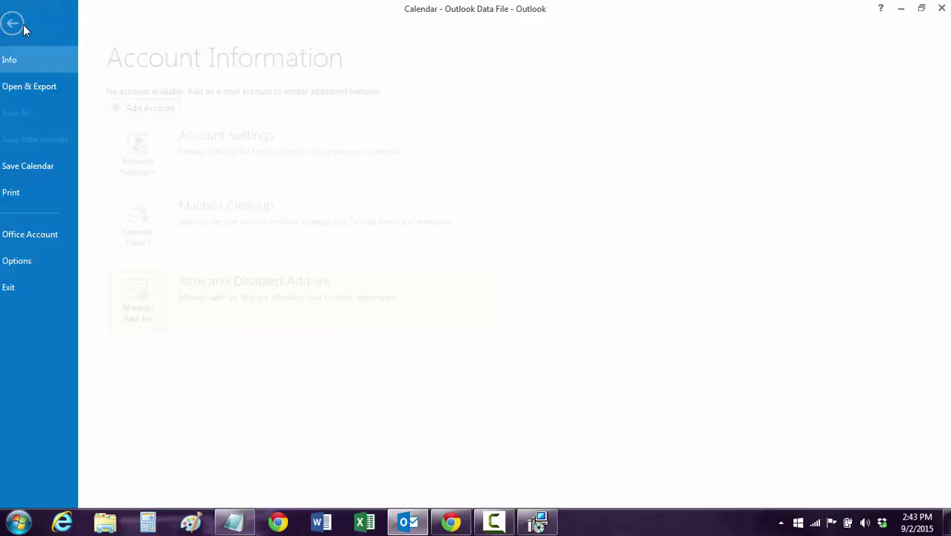
left_click(41, 88)
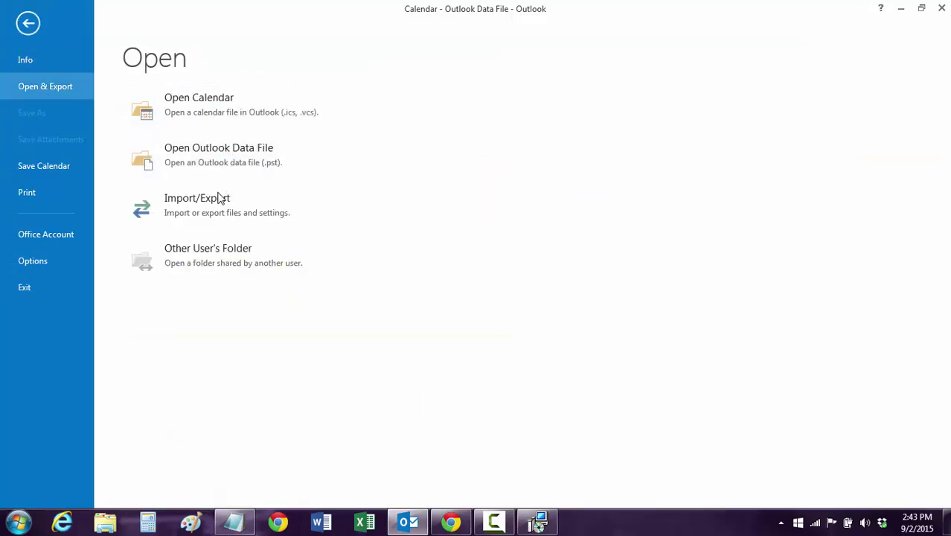
left_click(221, 211)
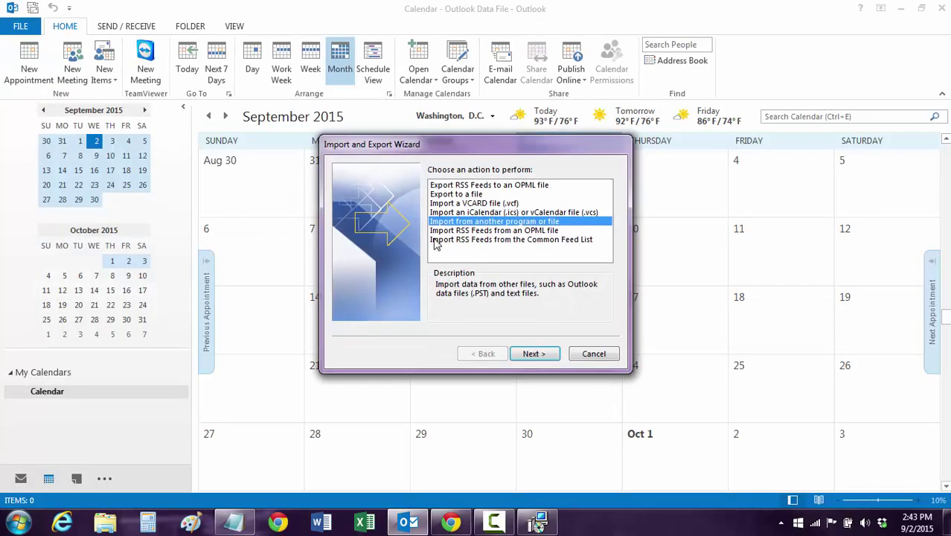
left_click(472, 194)
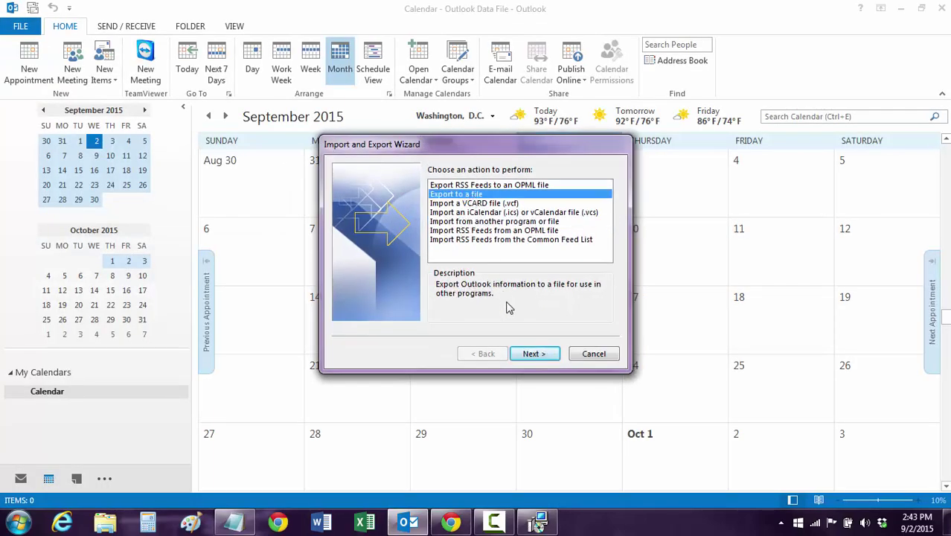
left_click(531, 354)
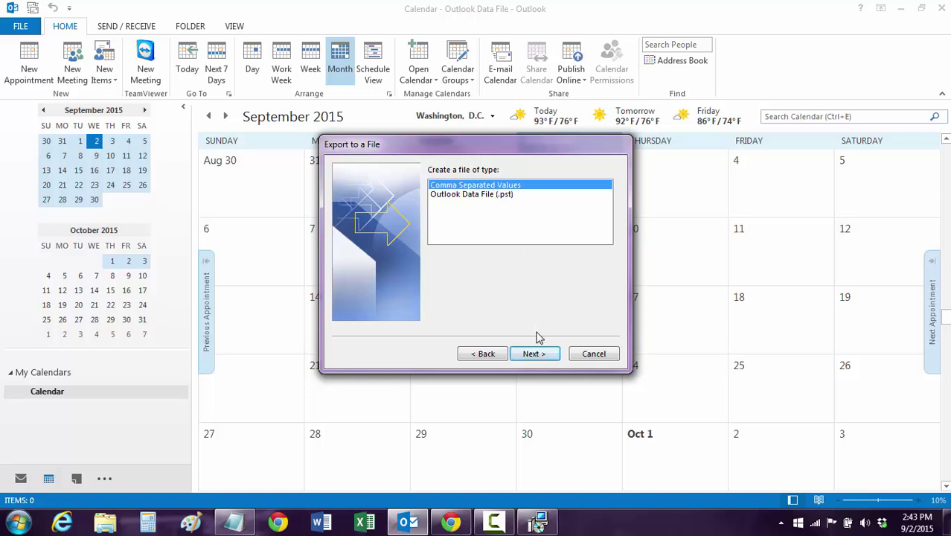
Export the Calendar folder as Comma Separated Values to a file named 'calendar sep 2 backup'
left_click(533, 350)
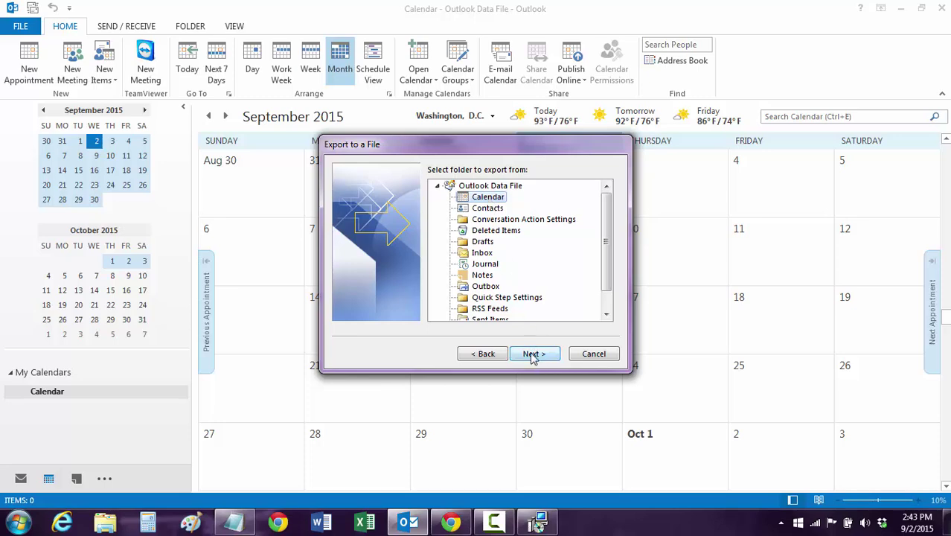
left_click(535, 357)
left_click(588, 190)
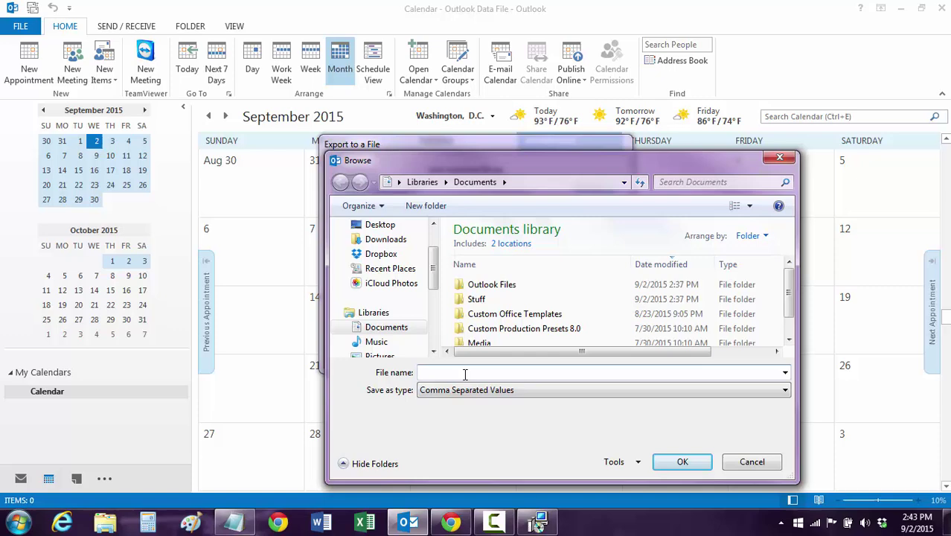
type("calendar sep 2 backup")
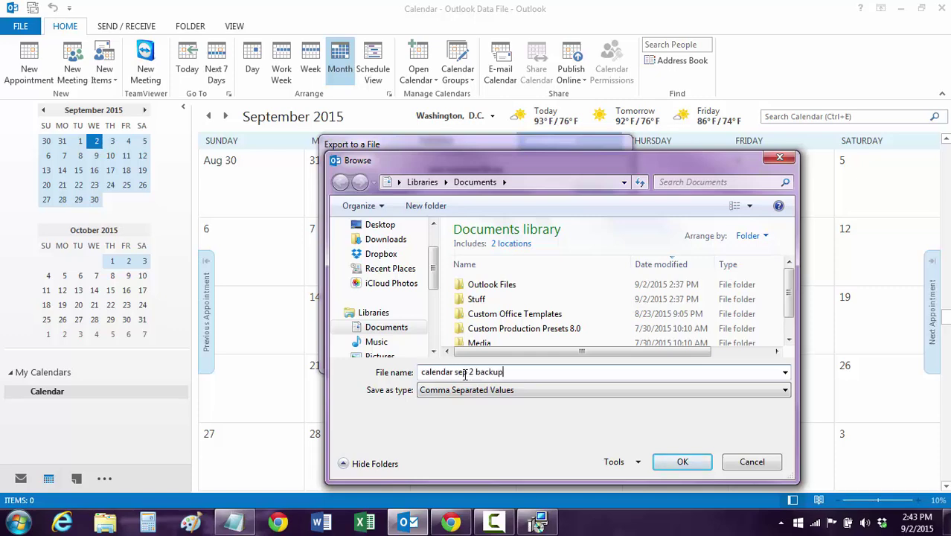
left_click(679, 461)
left_click(533, 353)
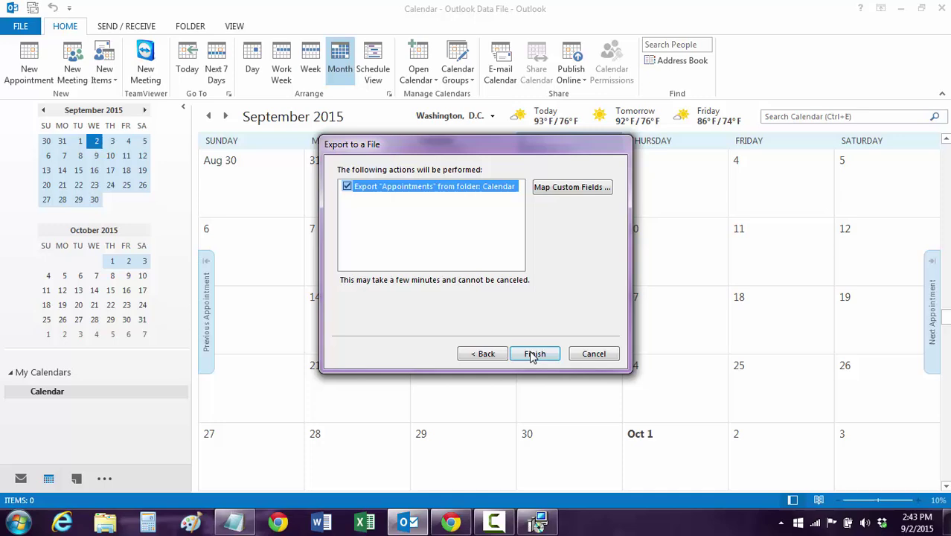
Run the export limited to appointments from 8/1/2015 through 12/1/2015
left_click(534, 353)
left_click(450, 313)
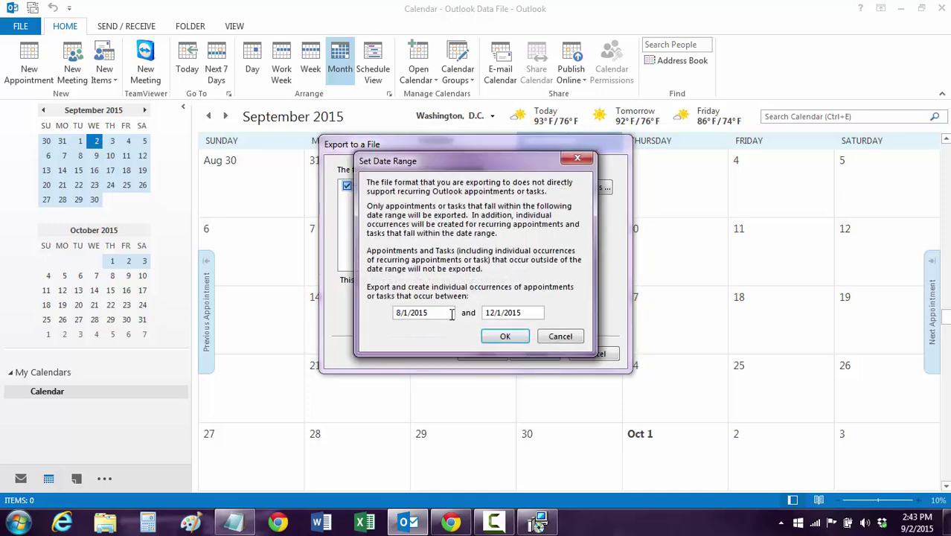
key("BackSpace")
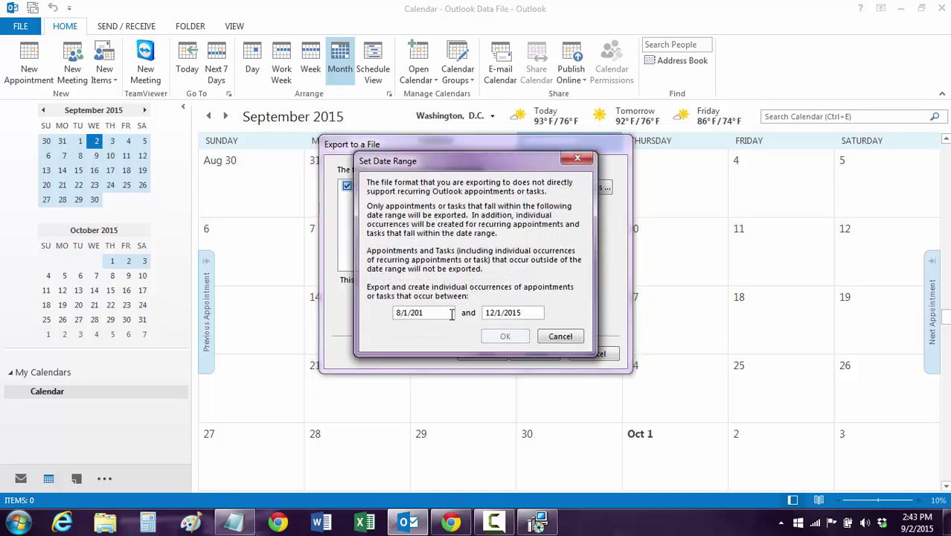
key("BackSpace")
type("15")
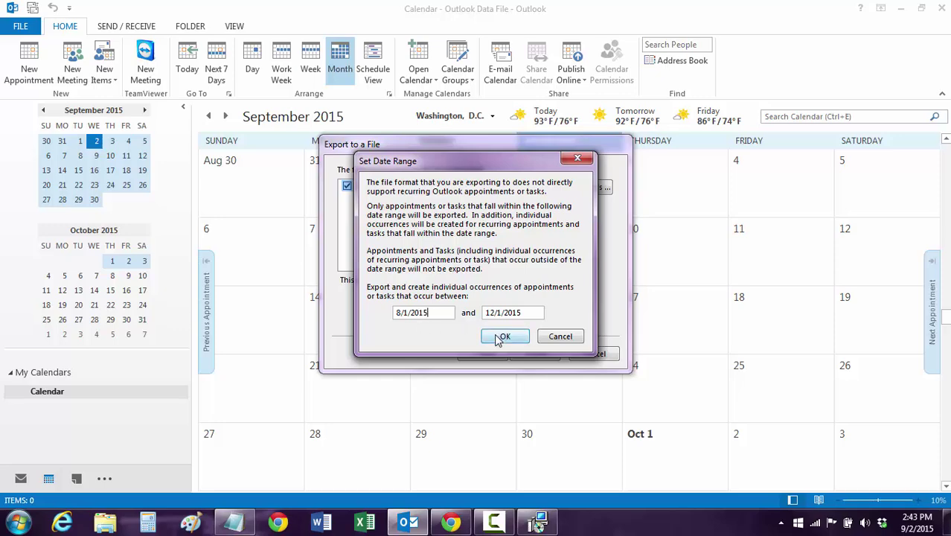
left_click(504, 336)
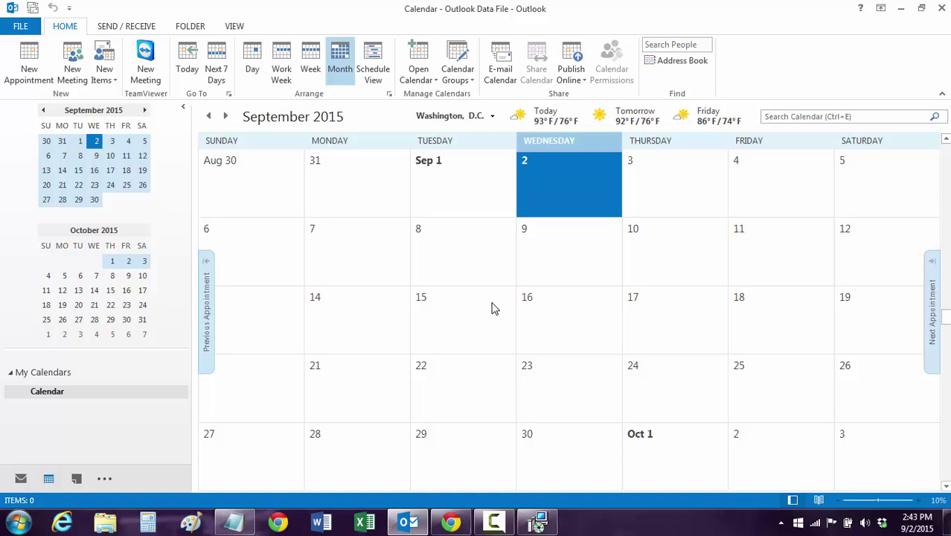
Accept the gSyncit license agreement in the wizard and run the installation
left_click(539, 524)
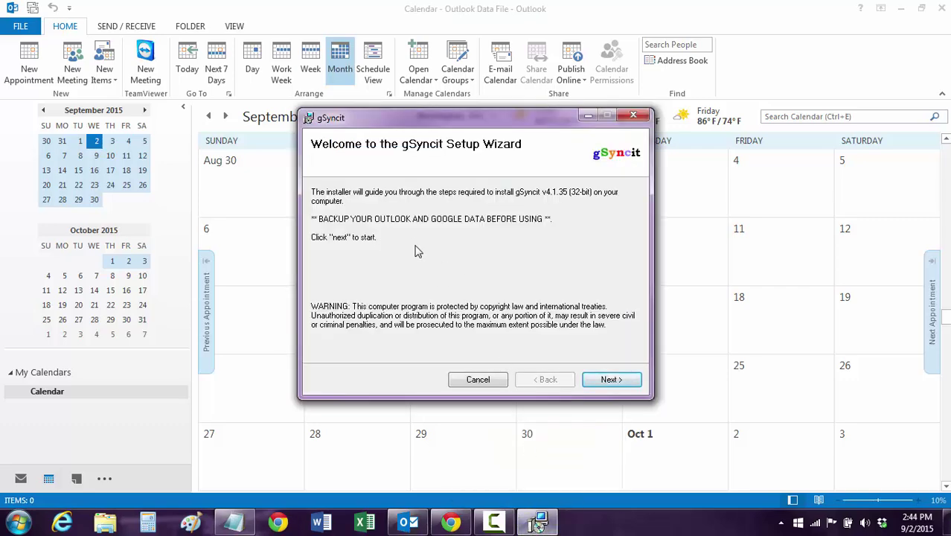
left_click(609, 381)
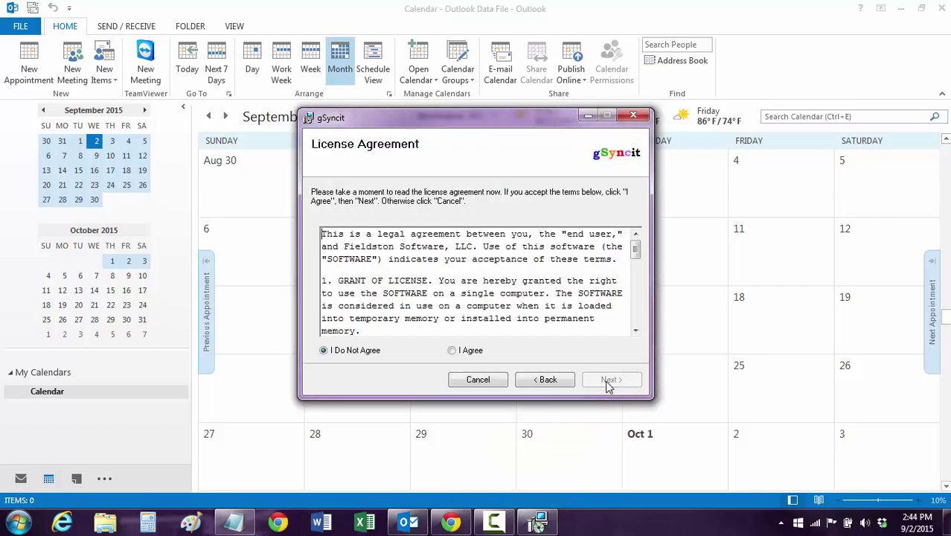
left_click(452, 349)
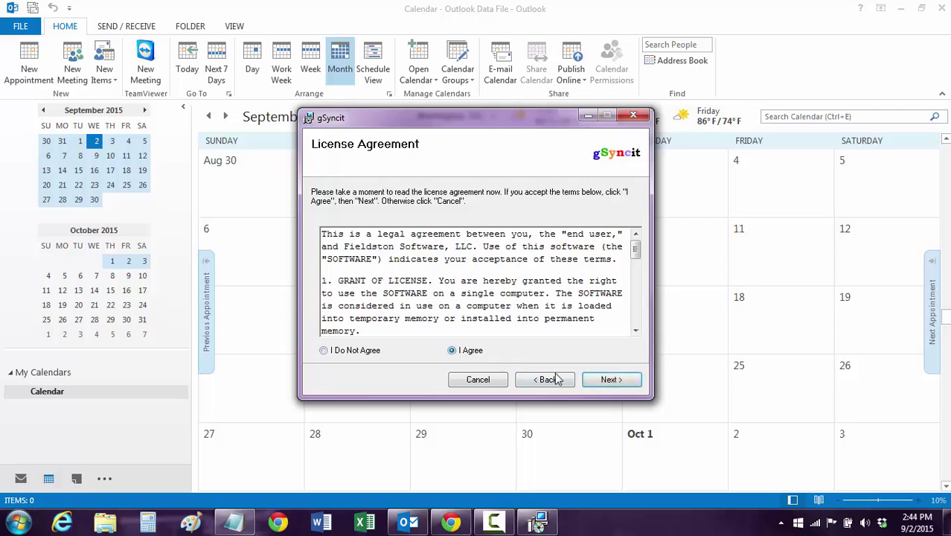
left_click(604, 386)
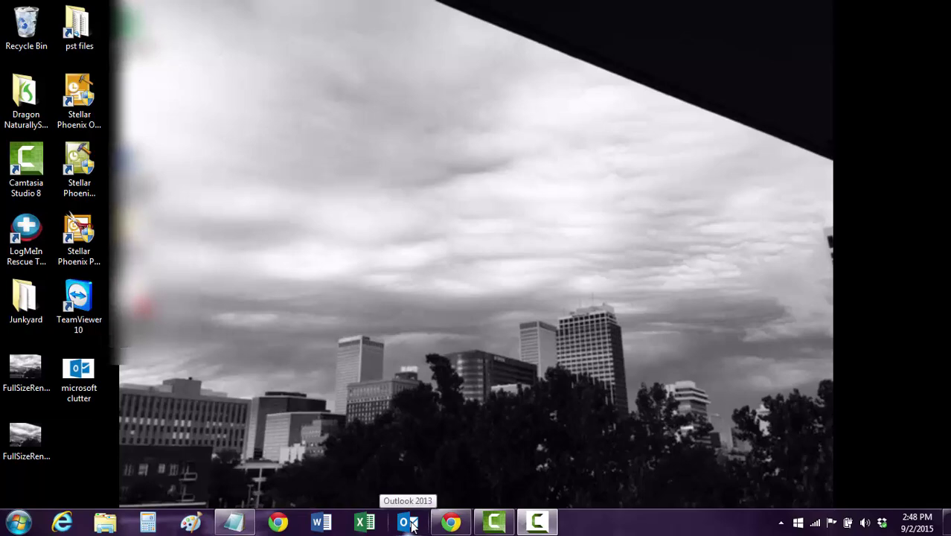
Launch Outlook, choose Use Evaluation for gSyncit, and accept the Welcome prompt
left_click(407, 522)
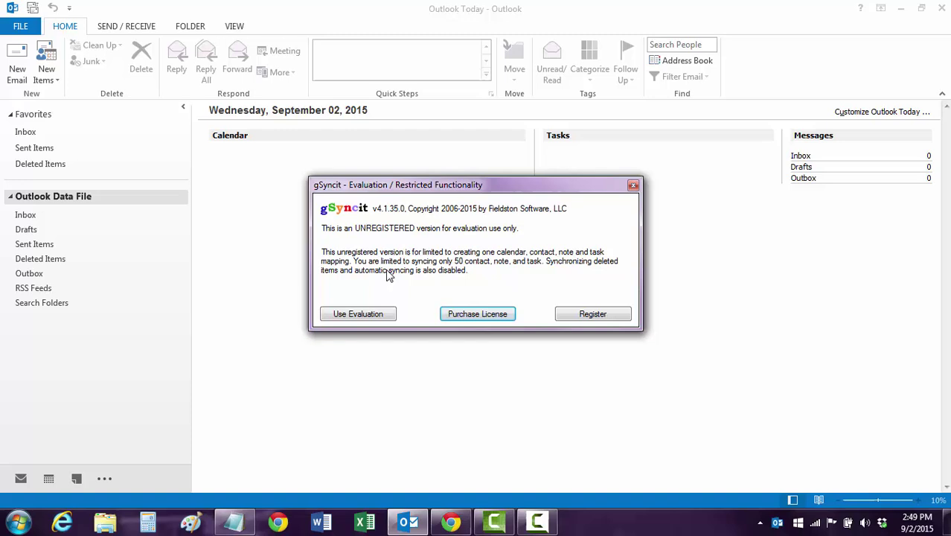
left_click(369, 320)
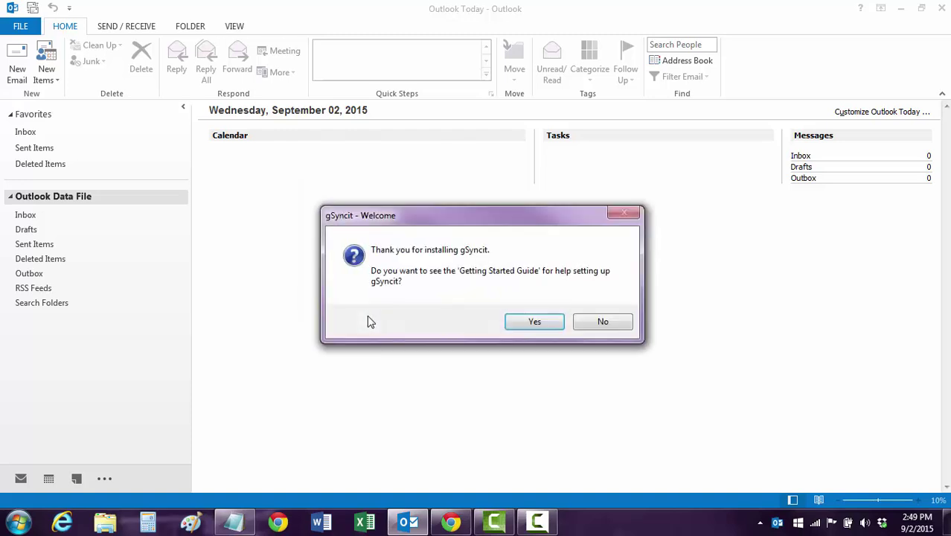
left_click(533, 323)
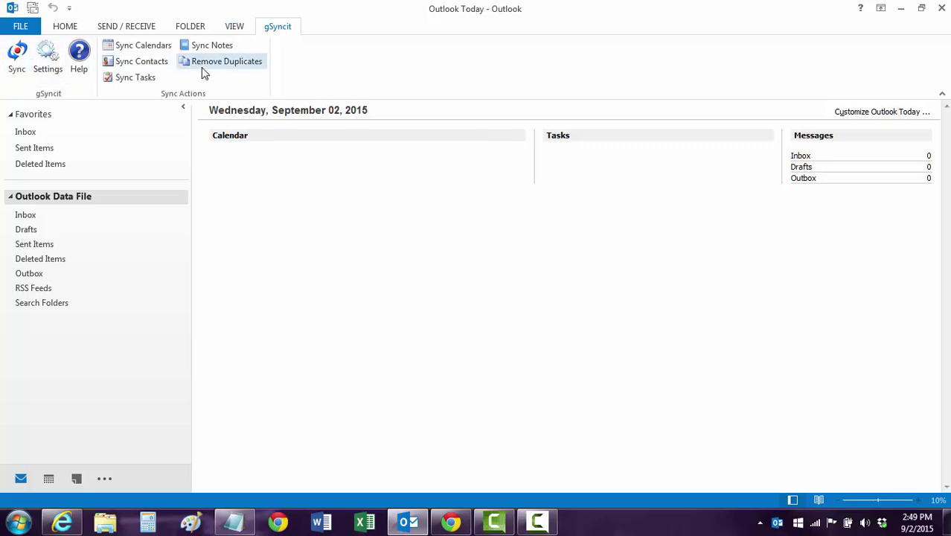
Add a new Google Calendar Sync mapping in gSyncit settings and enter the Google account e-mail
left_click(19, 65)
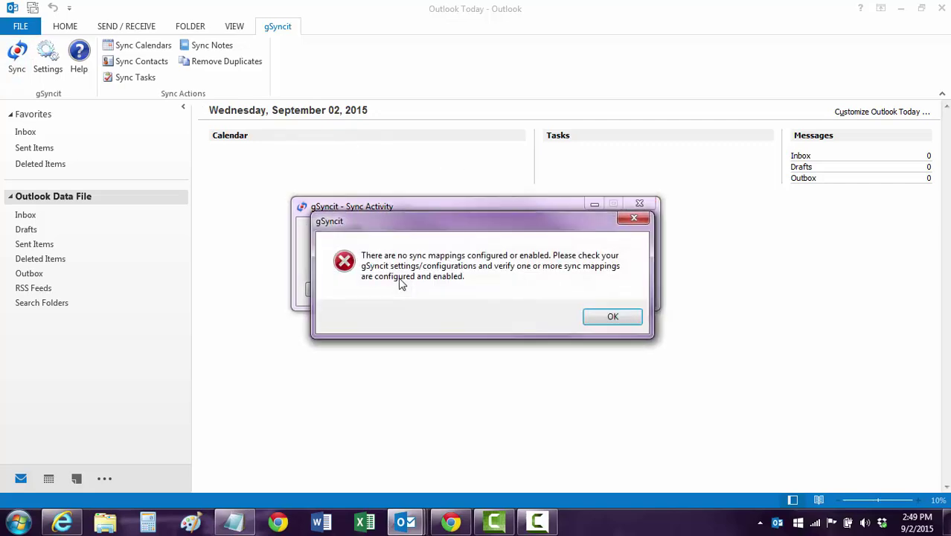
left_click(601, 320)
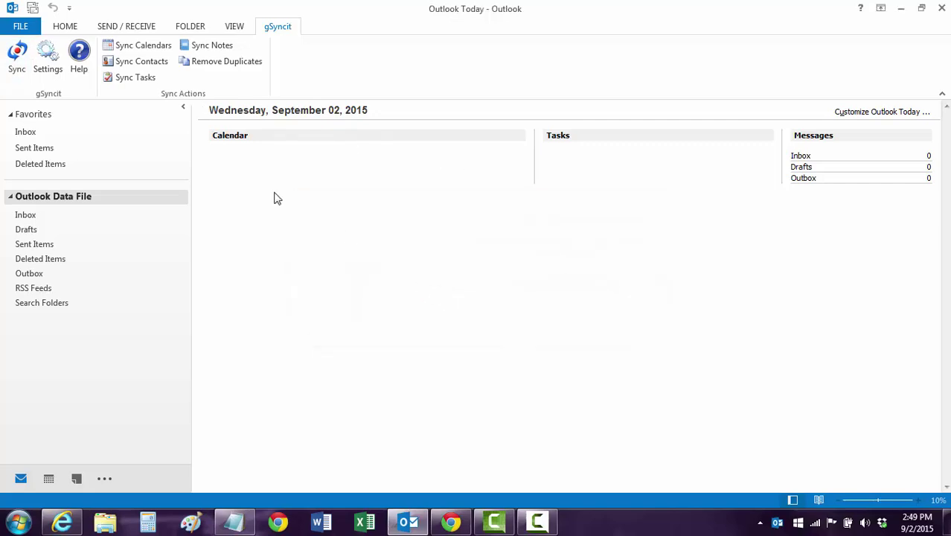
left_click(47, 67)
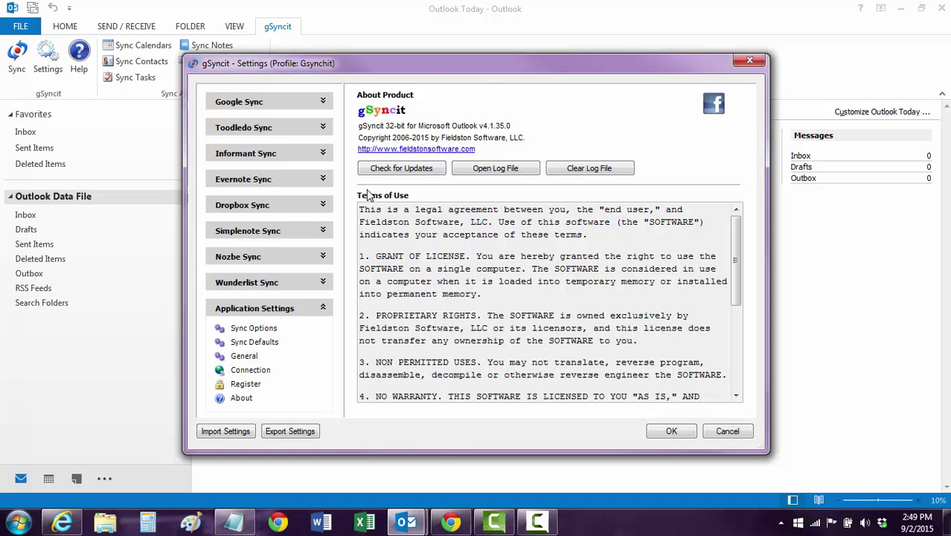
left_click(323, 101)
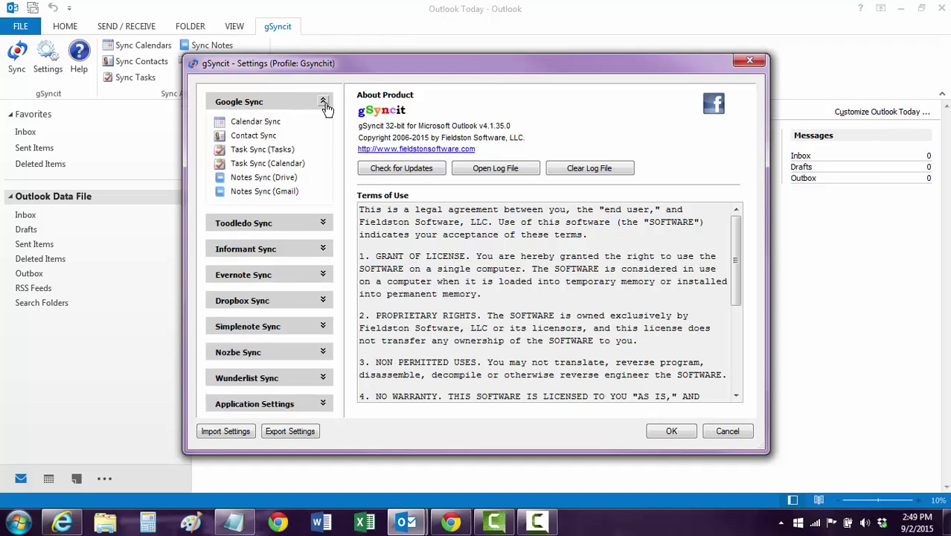
left_click(262, 122)
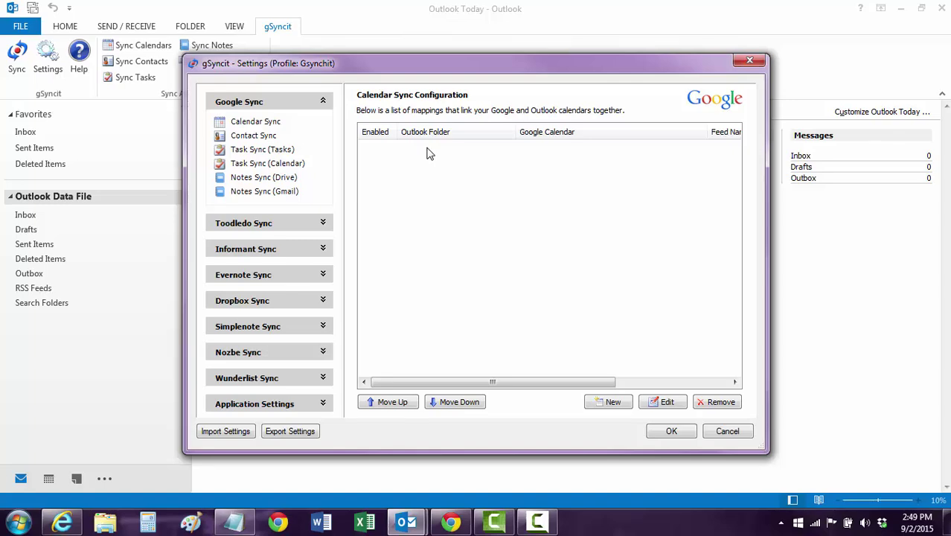
left_click(612, 401)
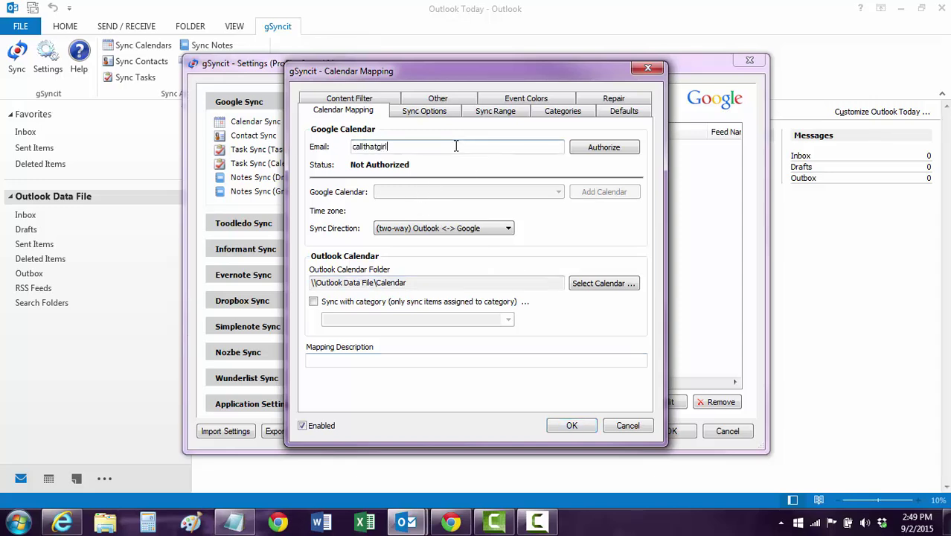
type("gmail.com")
Authorize gSyncit by signing in with the Google account password and allowing calendar access
left_click(601, 147)
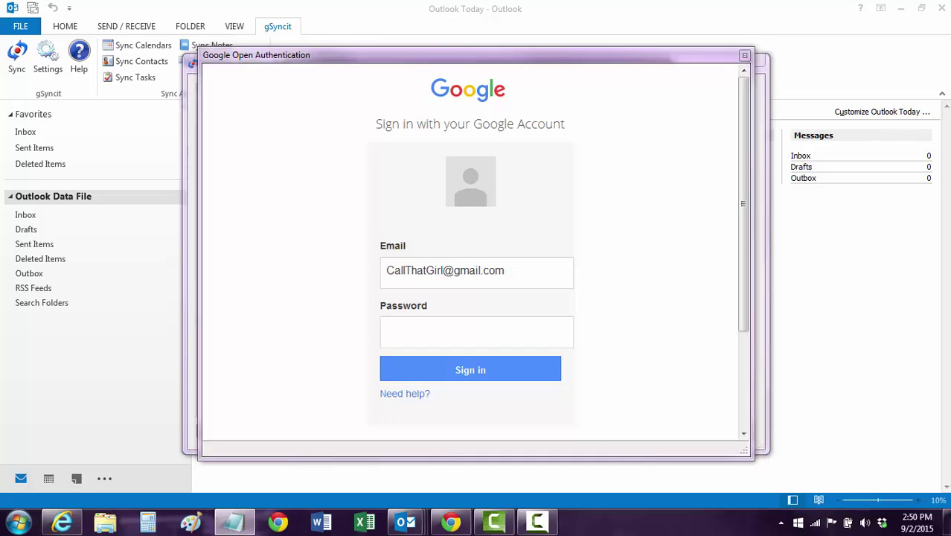
left_click(417, 331)
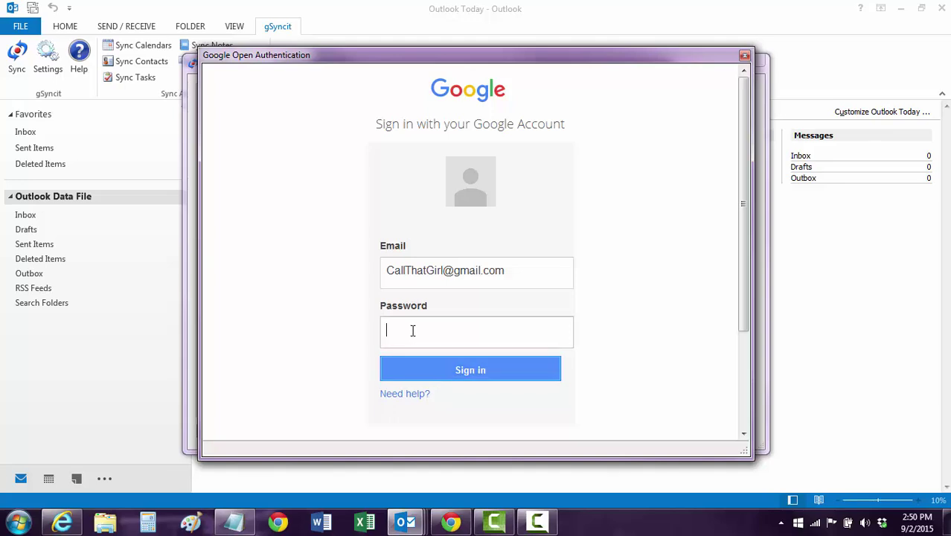
type("•••")
key("BackSpace")
key("BackSpace")
key("BackSpace")
type("•••••••")
key("Return")
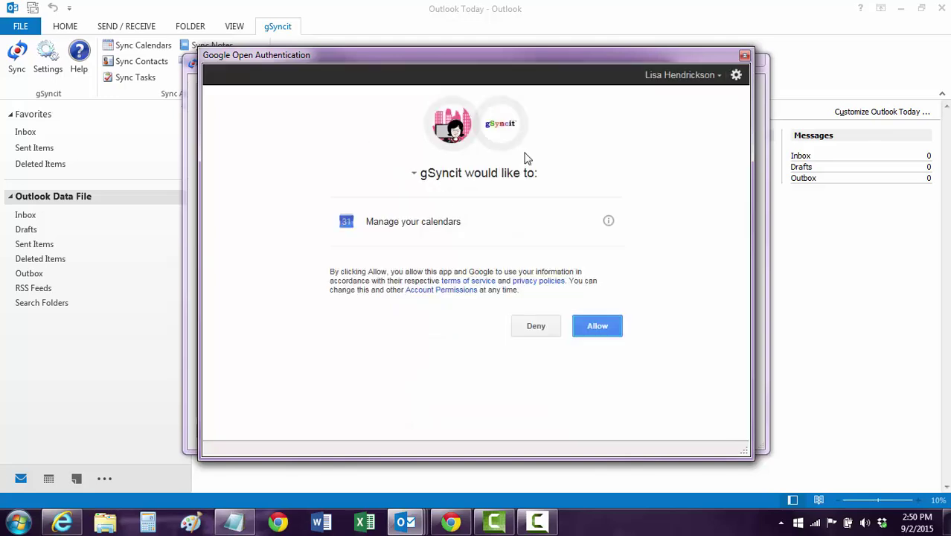
left_click(596, 333)
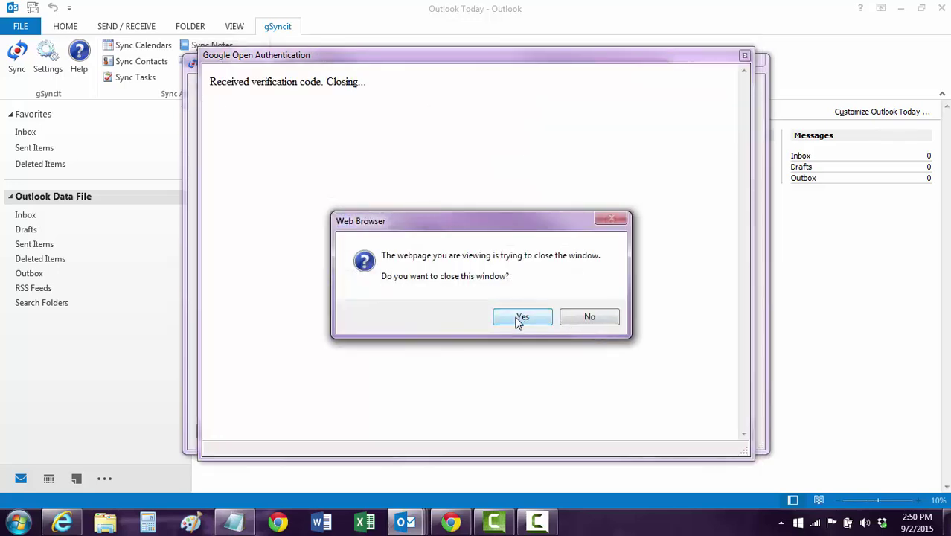
left_click(520, 319)
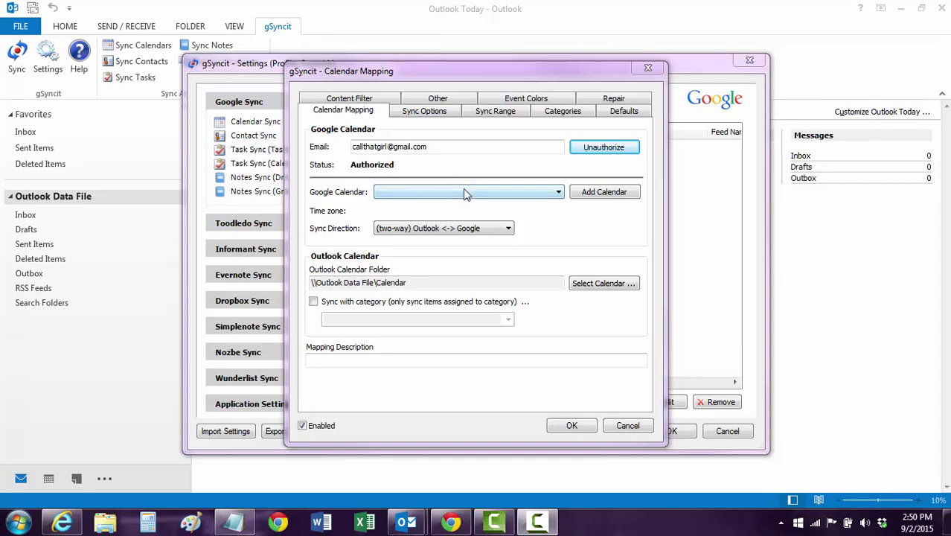
Link the Outlook Calendar folder two-way to the Google work schedule calendar and save the mapping
left_click(462, 191)
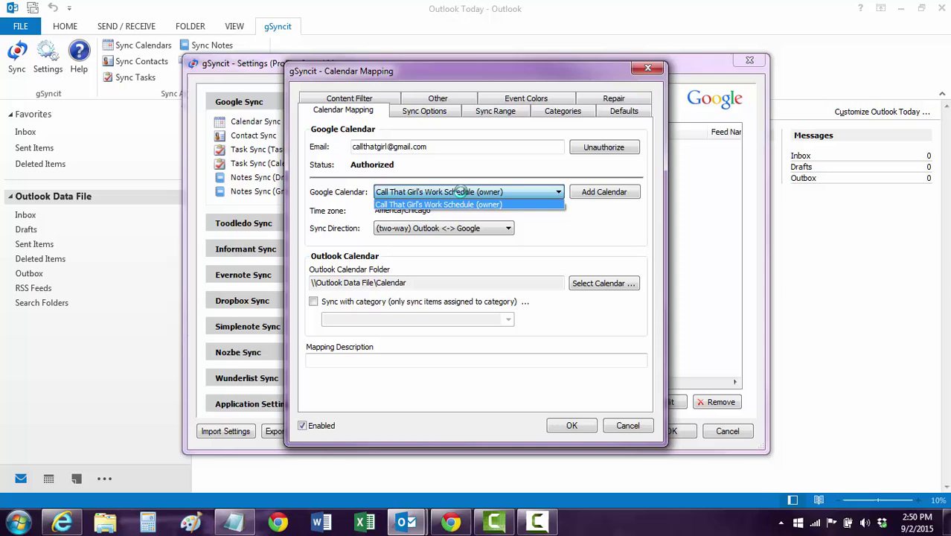
left_click(454, 207)
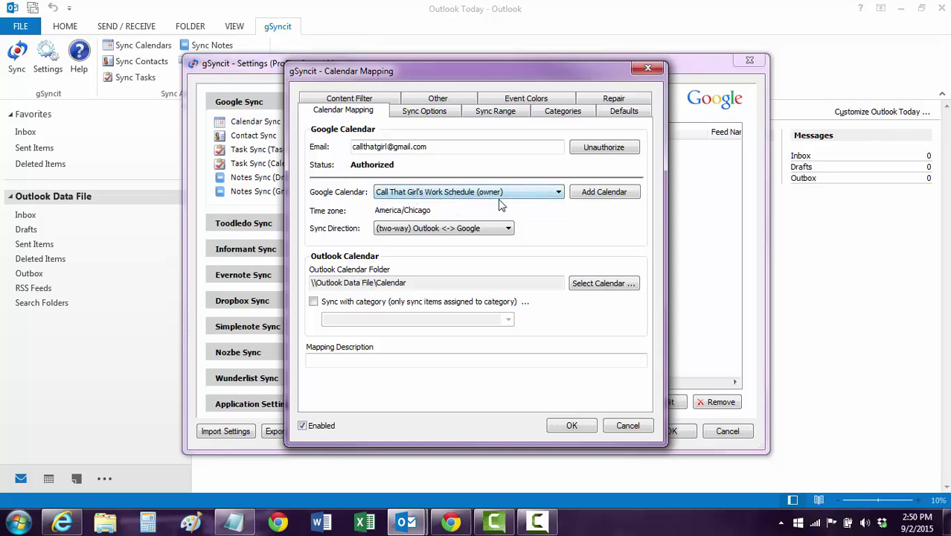
left_click(422, 281)
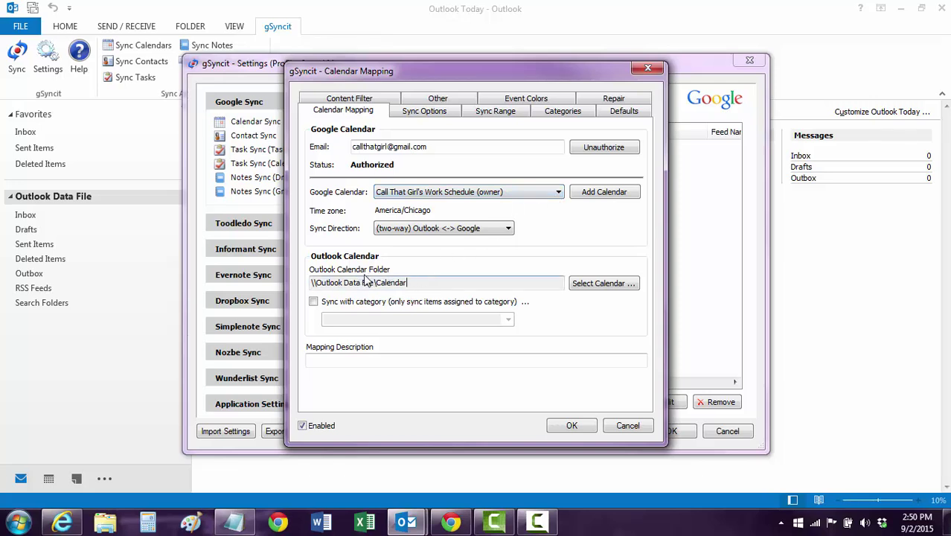
left_click(609, 285)
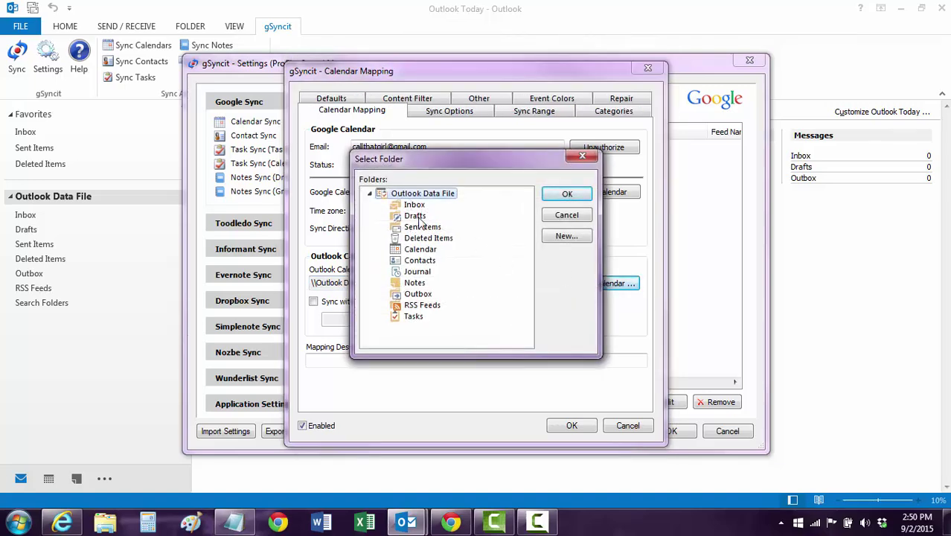
left_click(566, 215)
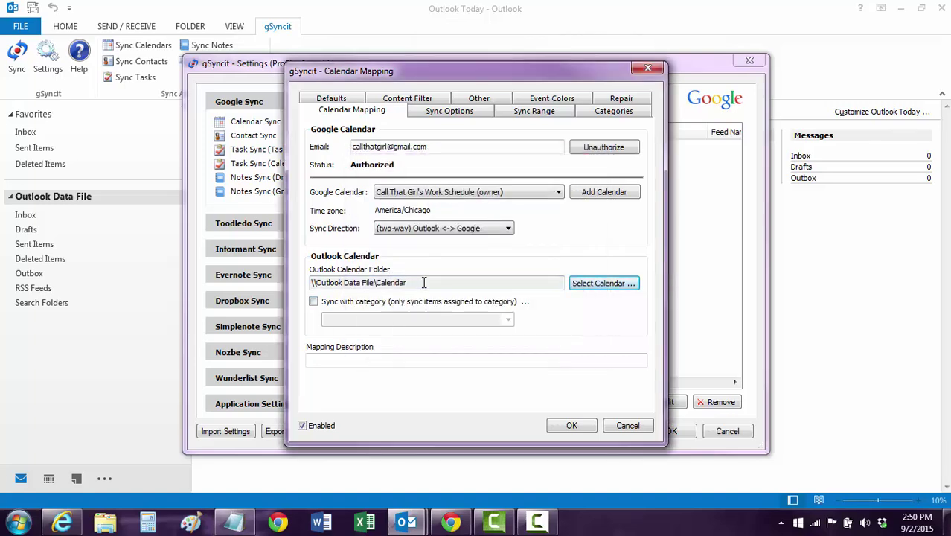
left_click(431, 232)
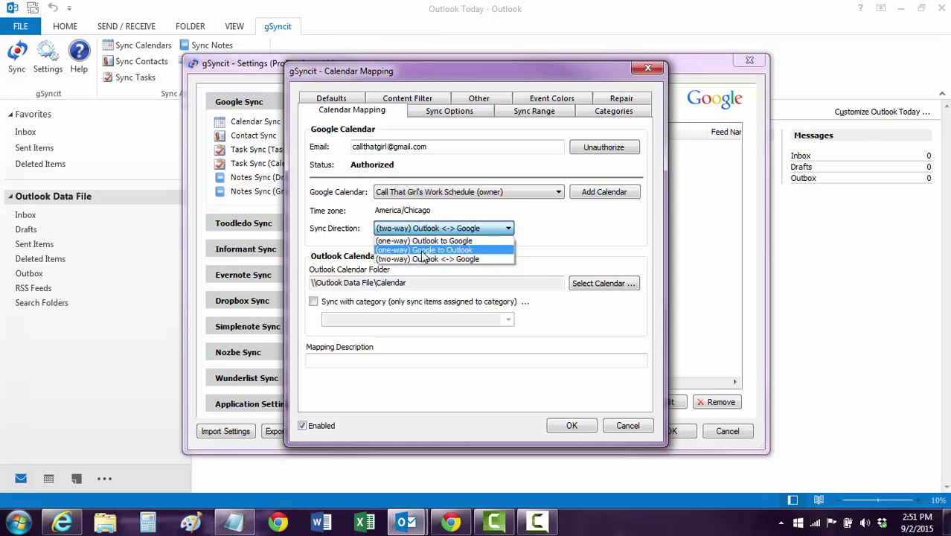
left_click(440, 259)
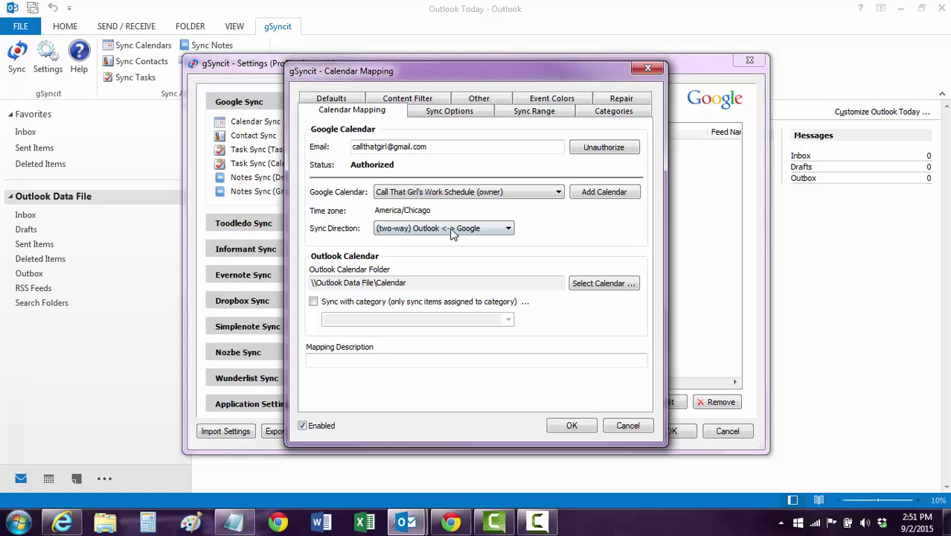
left_click(570, 425)
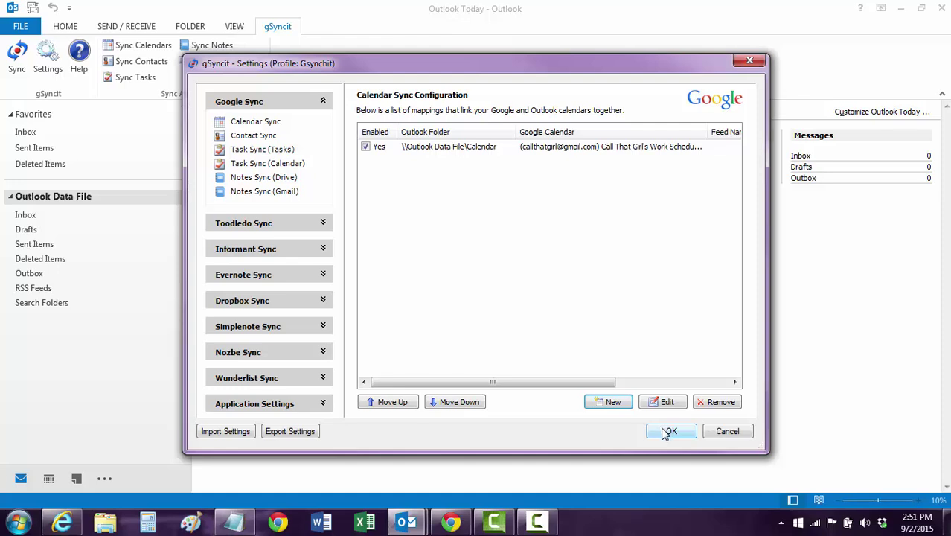
Start a new gSyncit contact mapping and enter the Google account e-mail
left_click(253, 137)
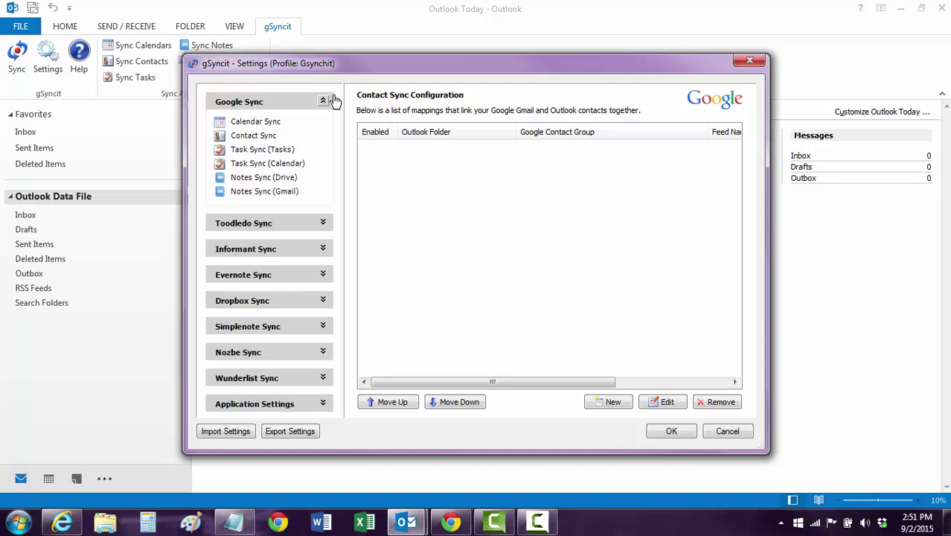
left_click(604, 402)
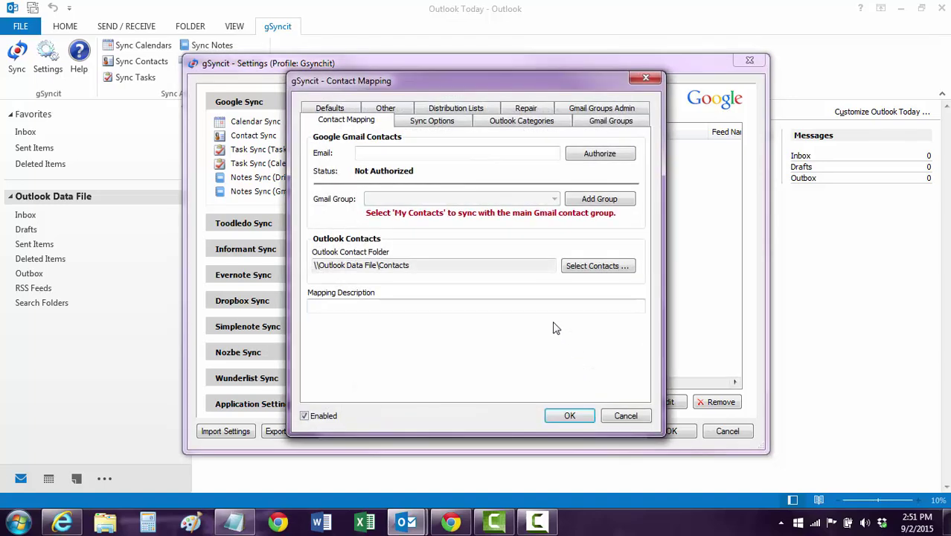
left_click(493, 149)
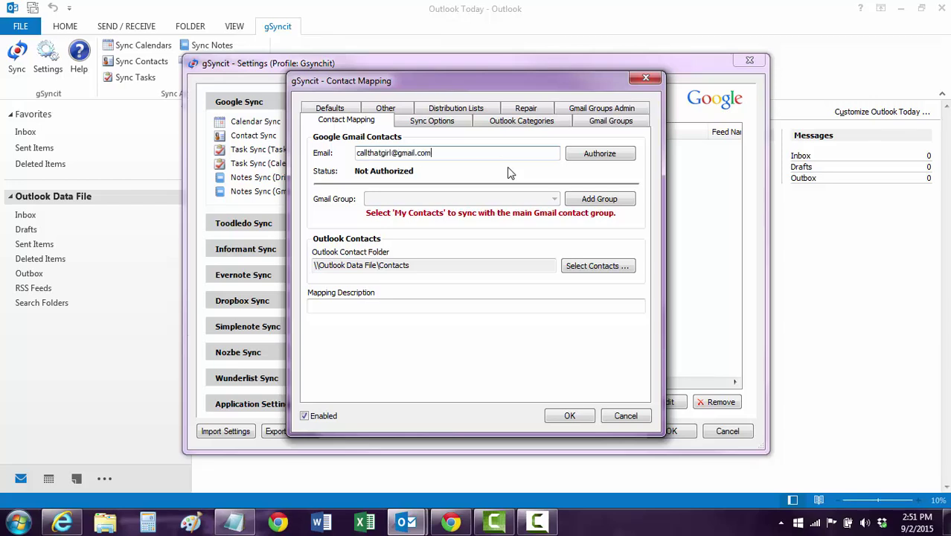
Sign in with the Google account password, retrying after the error, to reach the contacts permission page
left_click(607, 151)
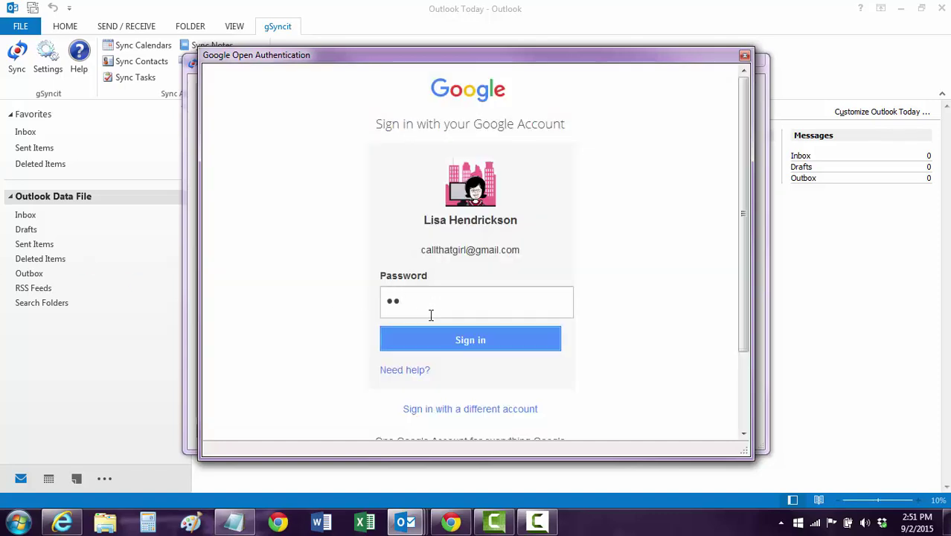
type("••")
key("Return")
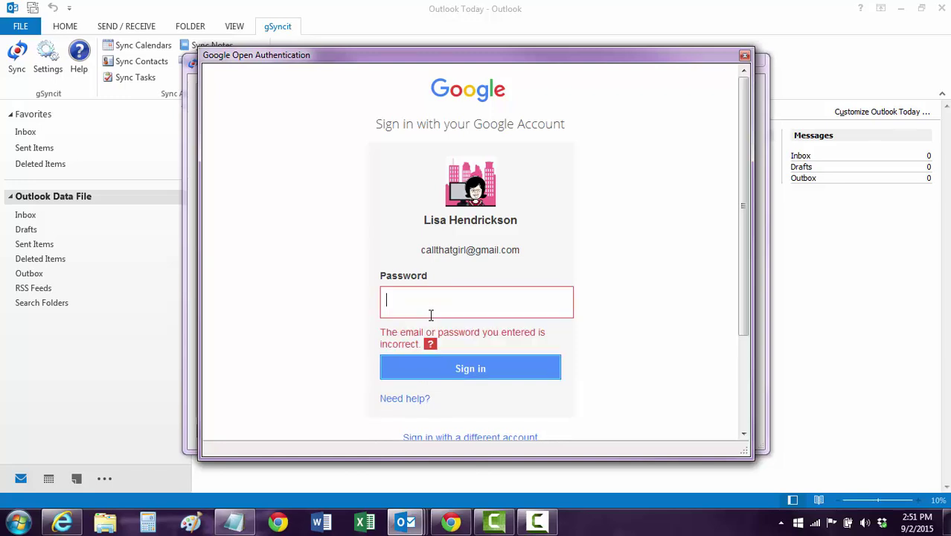
type("•••••••••")
key("Return")
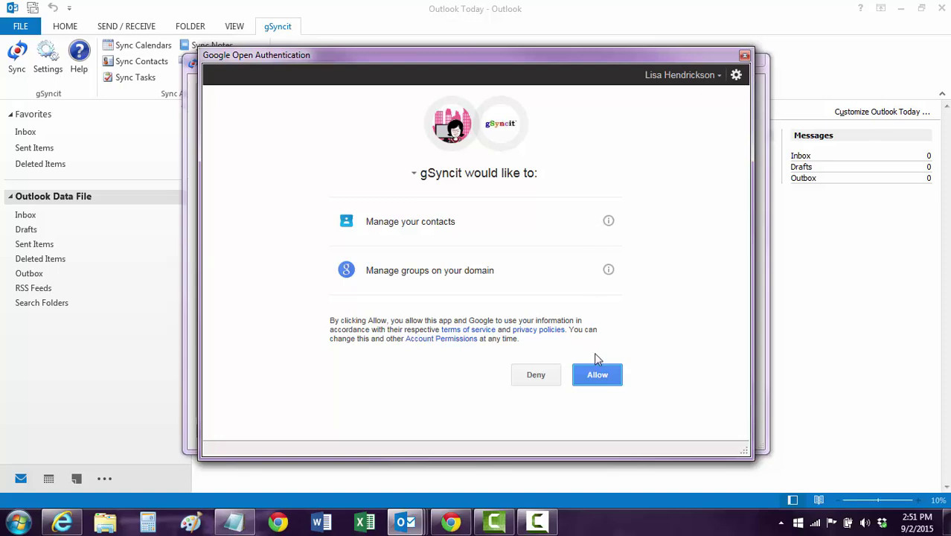
Grant gSyncit contacts access and keep My Contacts as the Gmail group
left_click(595, 378)
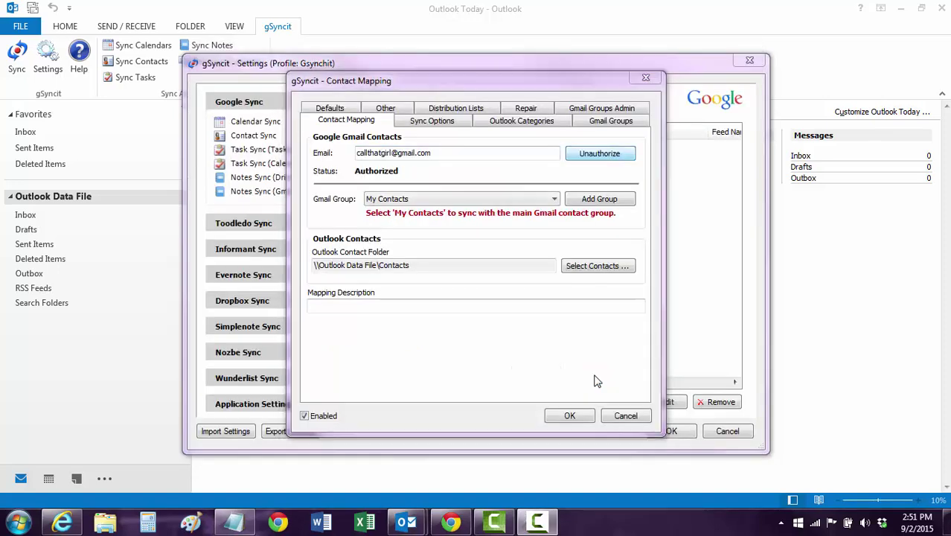
left_click(437, 199)
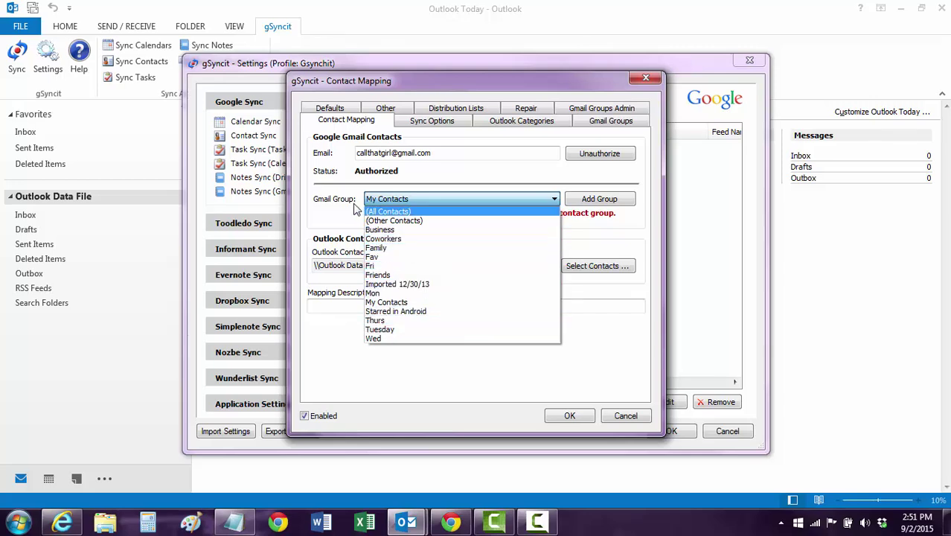
left_click(338, 215)
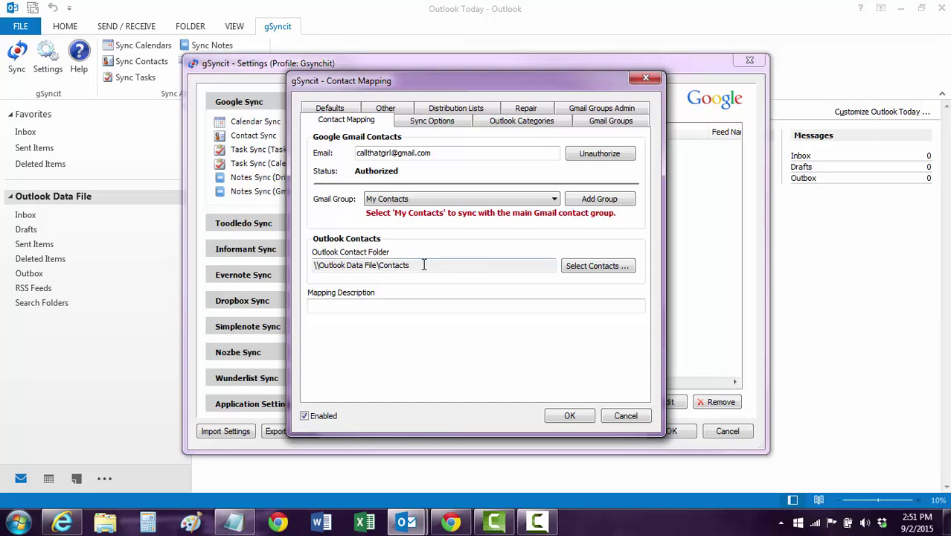
Keep the Outlook Contacts folder, save the contact mapping, and close gSyncit settings
left_click(577, 265)
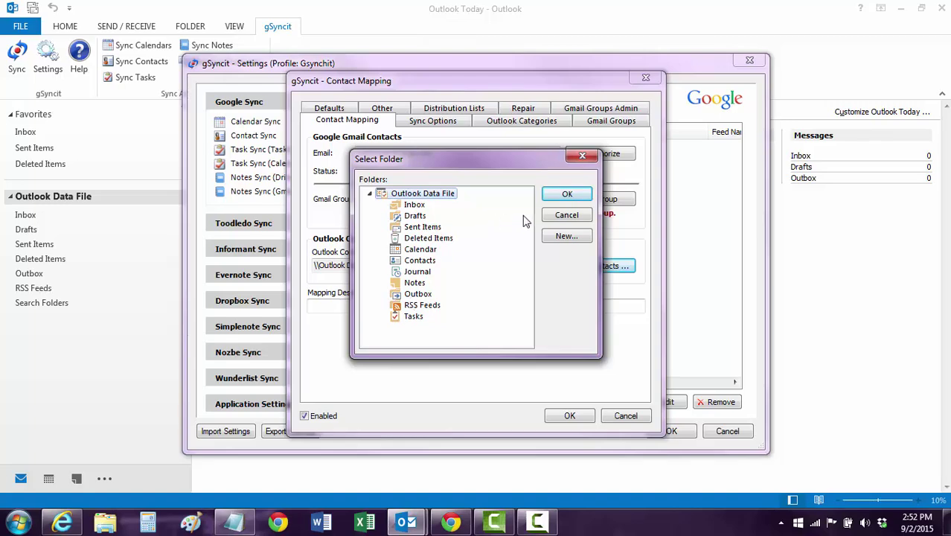
left_click(551, 217)
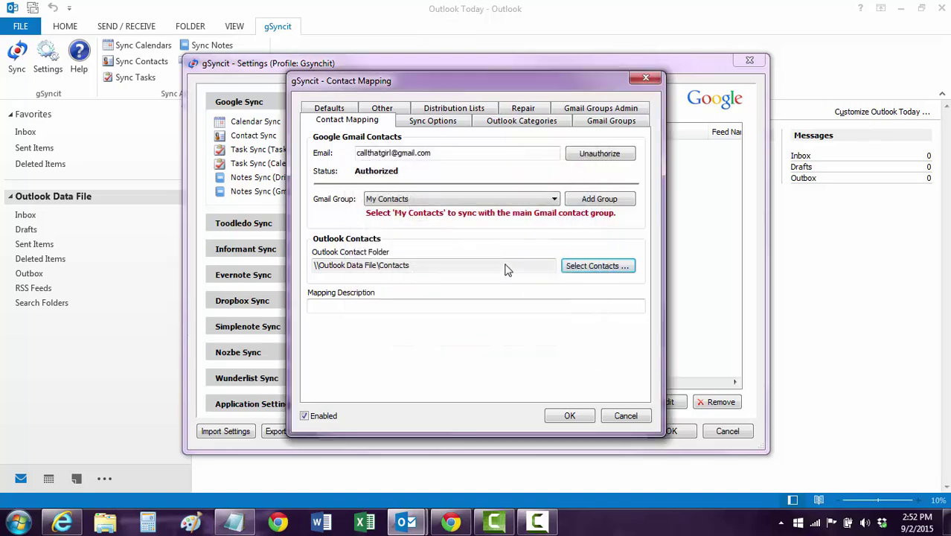
left_click(568, 415)
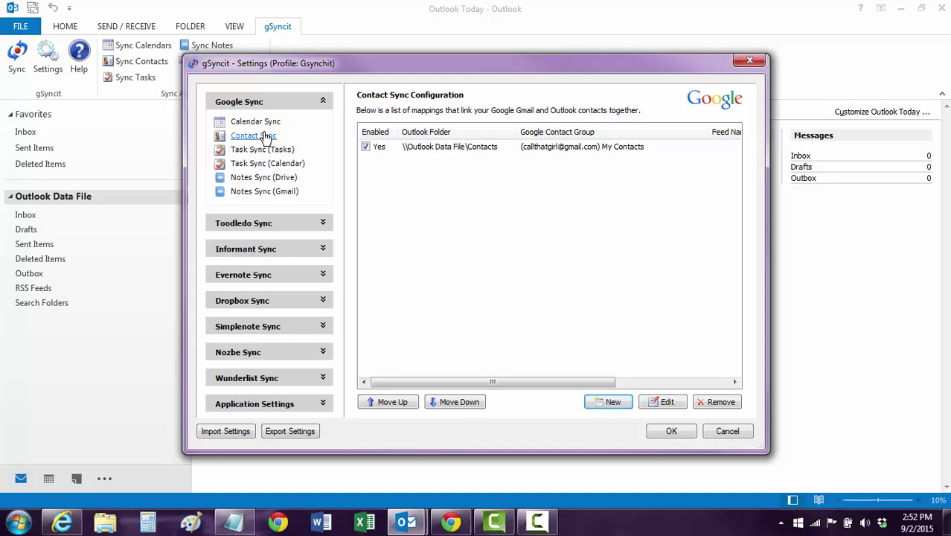
left_click(259, 122)
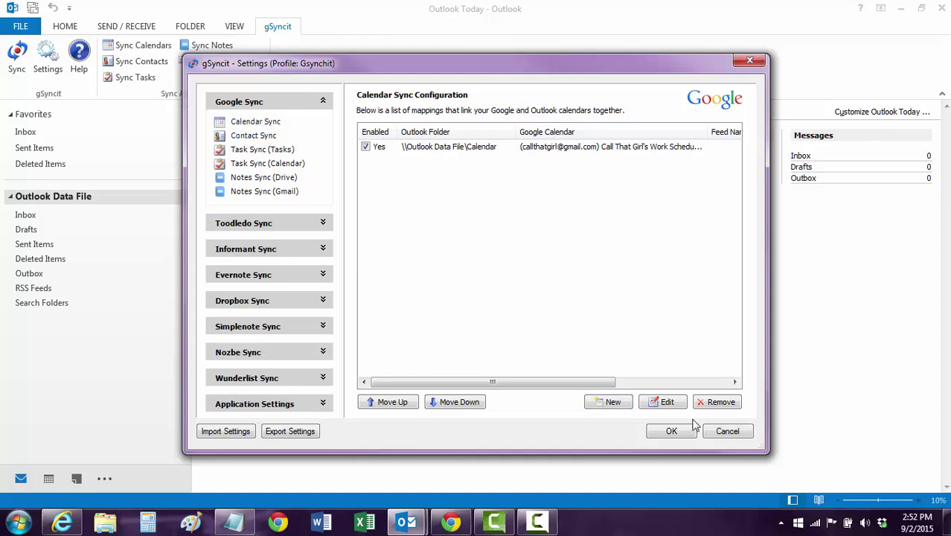
left_click(671, 434)
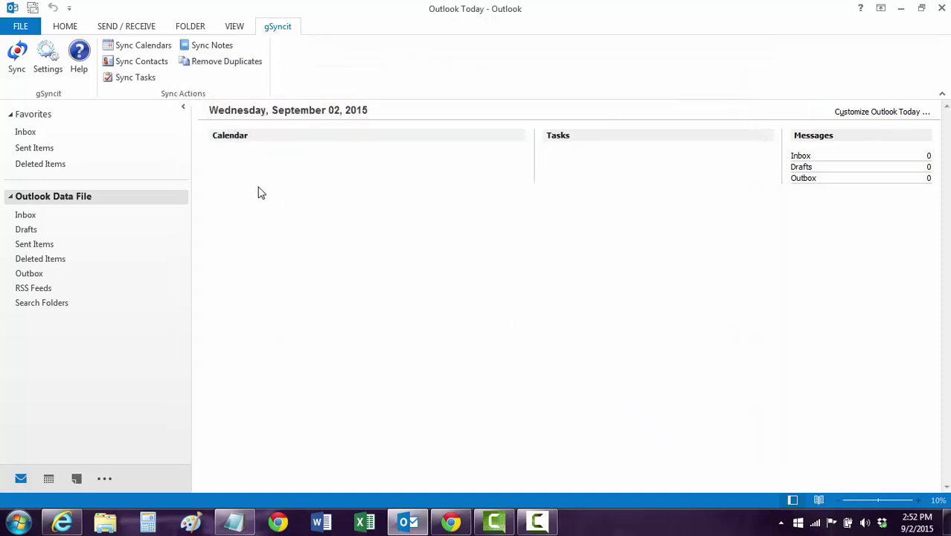
Start a gSyncit sync, then open gSyncit Settings from the tray icon, cancelling the running sync
left_click(16, 54)
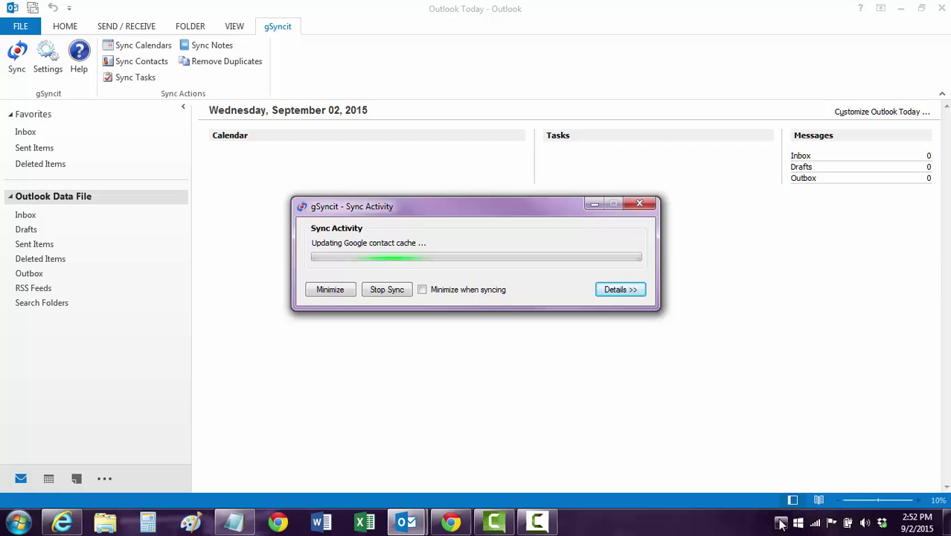
left_click(781, 524)
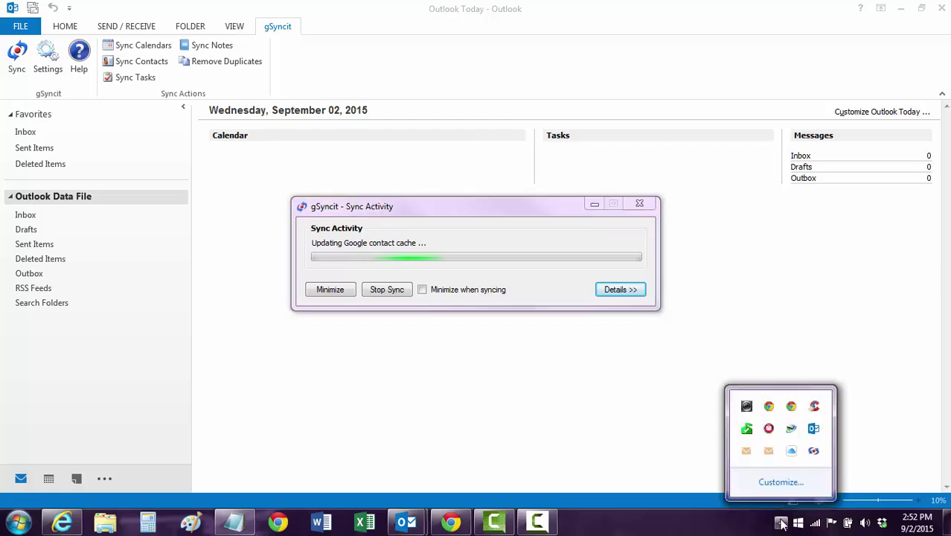
right_click(814, 453)
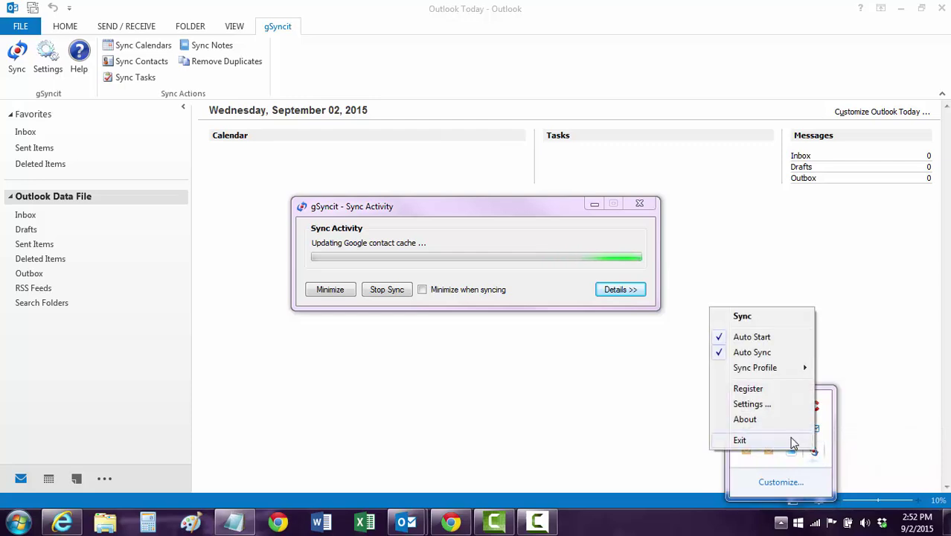
left_click(758, 409)
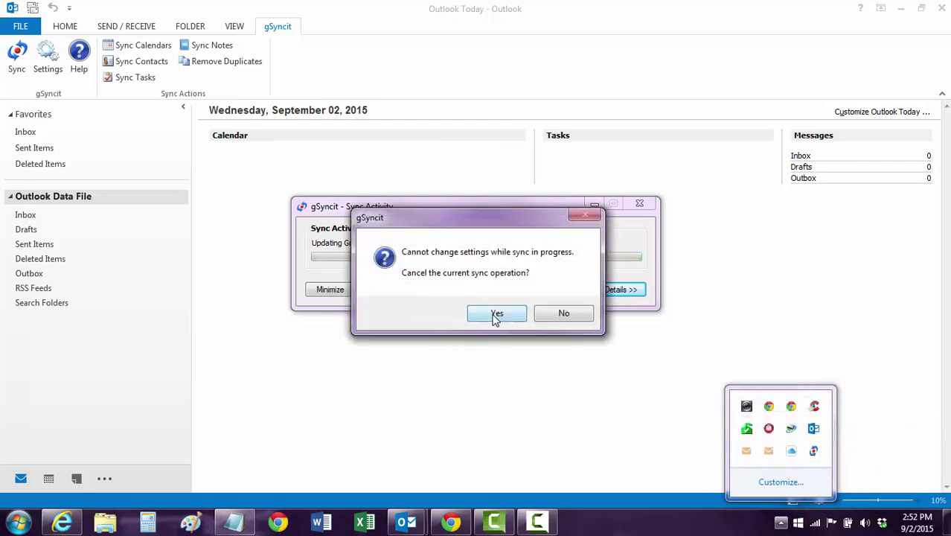
left_click(495, 314)
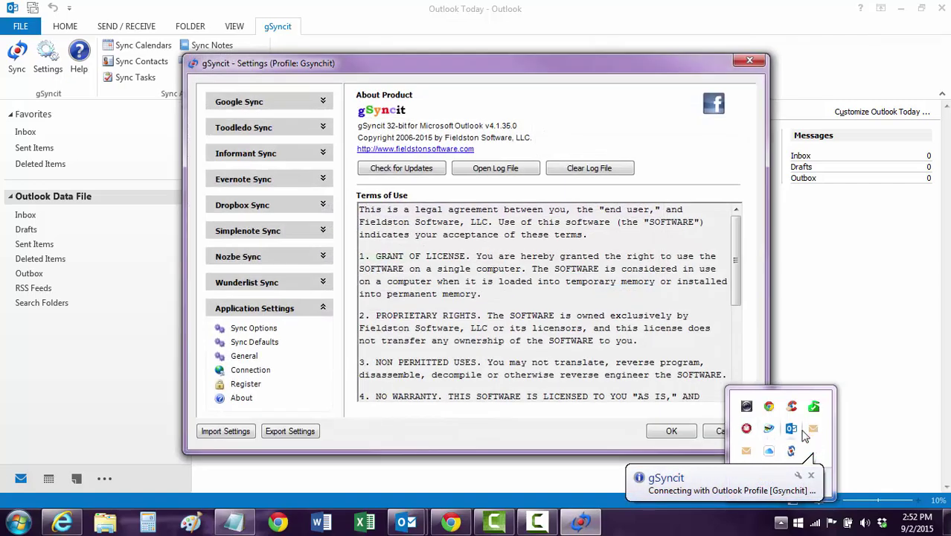
Review gSyncit's Sync Options page, close settings without saving, and stop the running contact sync
left_click(246, 332)
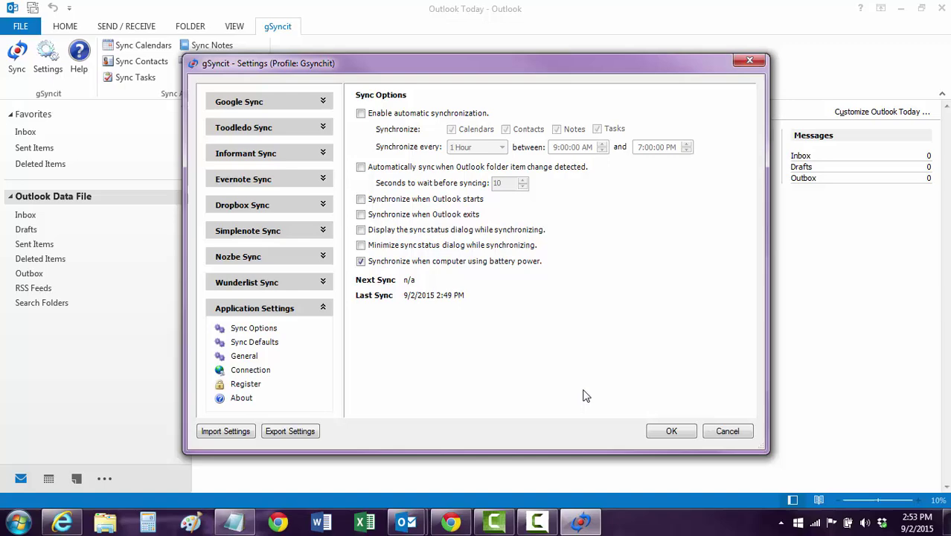
left_click(723, 431)
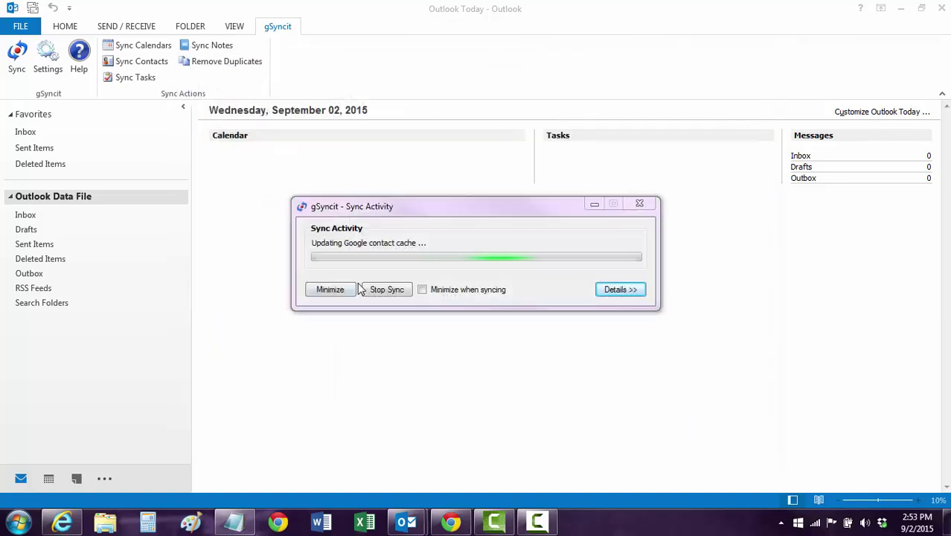
left_click(381, 291)
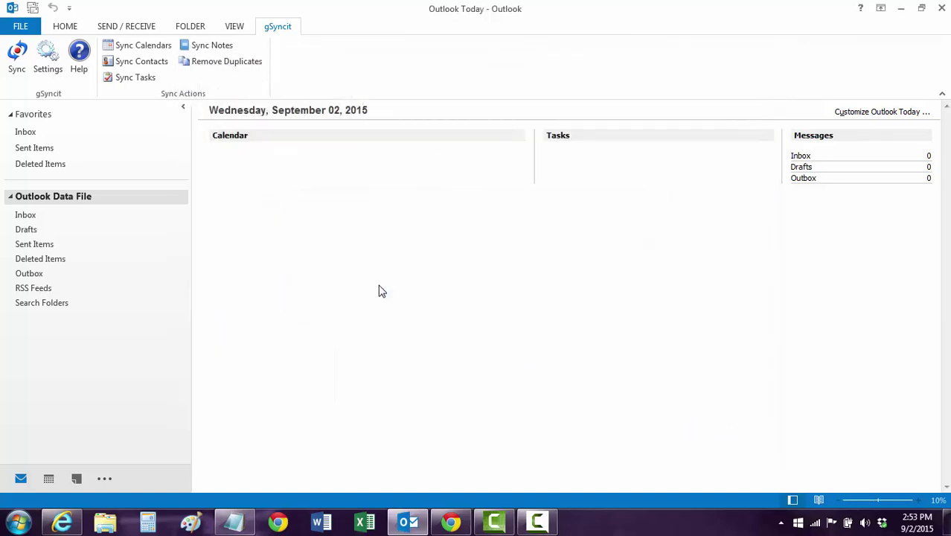
Show the September 2015 Calendar month view with the gSyncit ribbon commands displayed
left_click(48, 479)
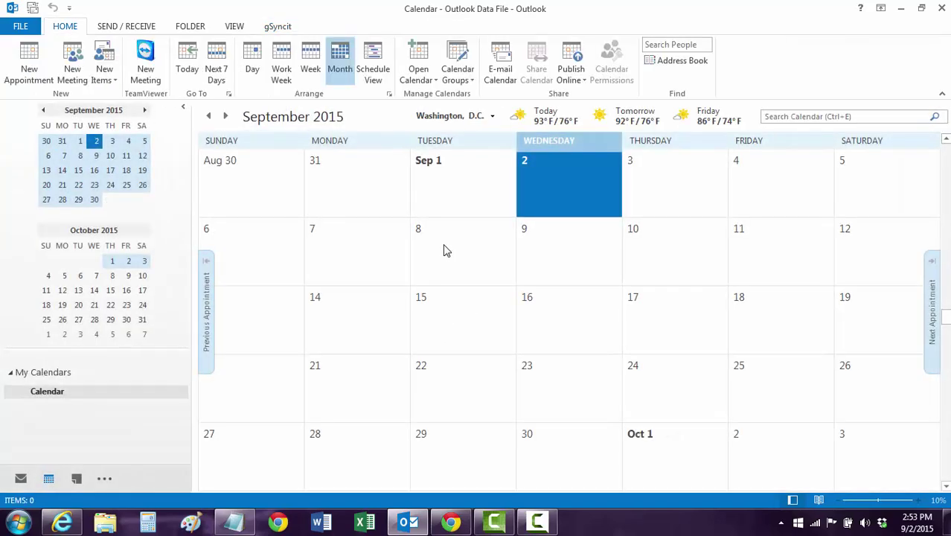
left_click(279, 29)
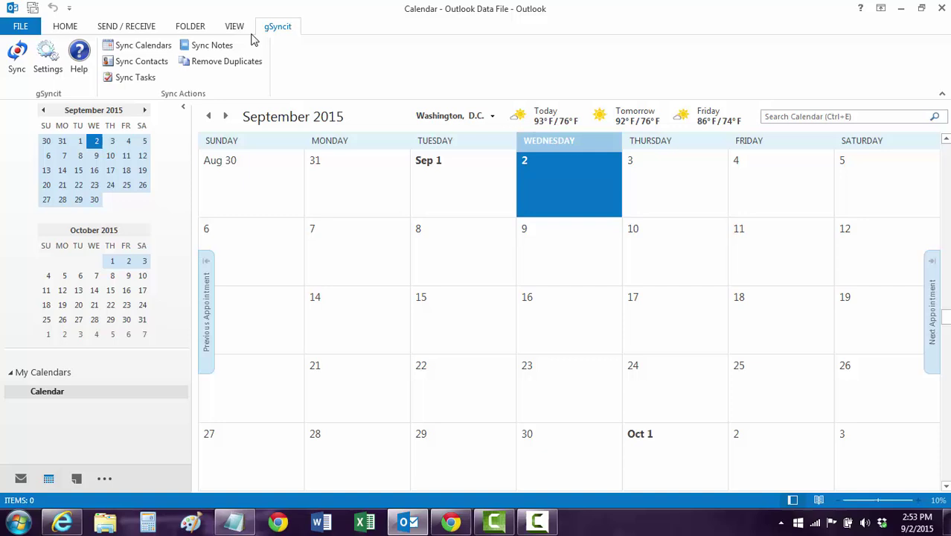